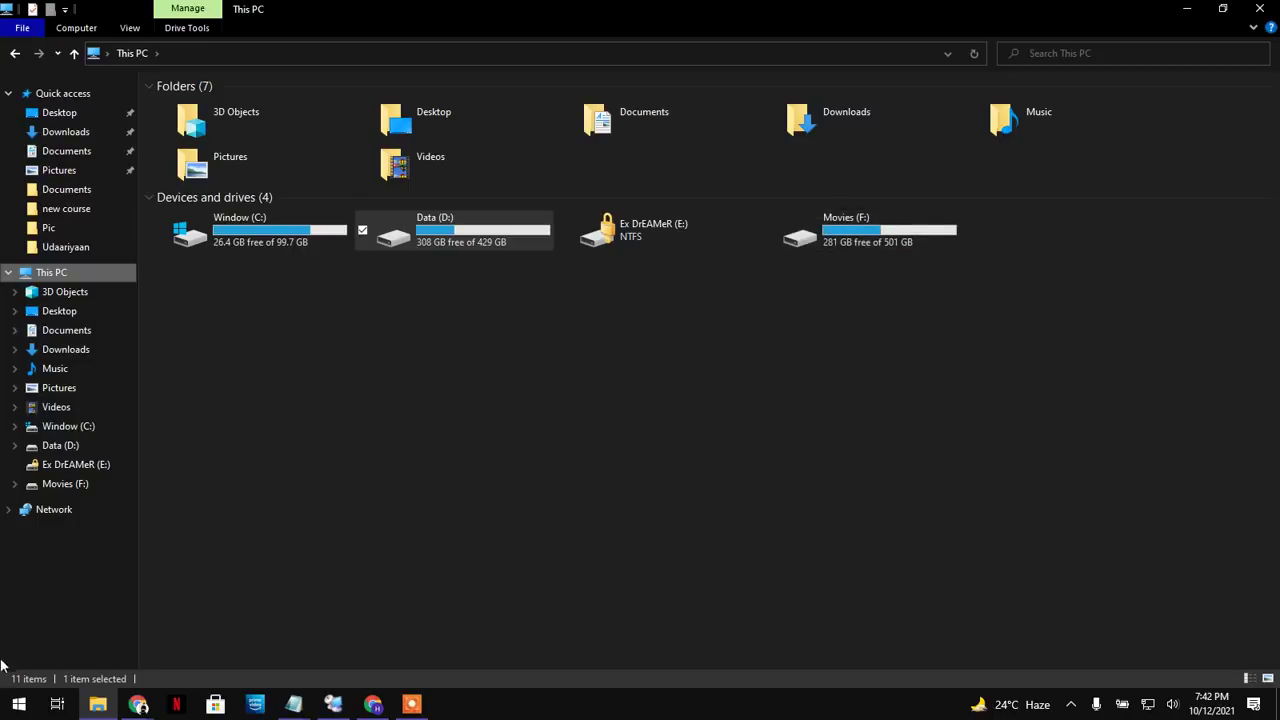
Search for "disk", open the "Create and format hard disk partitions" tool and reposition its Disk Management window
left_click(18, 704)
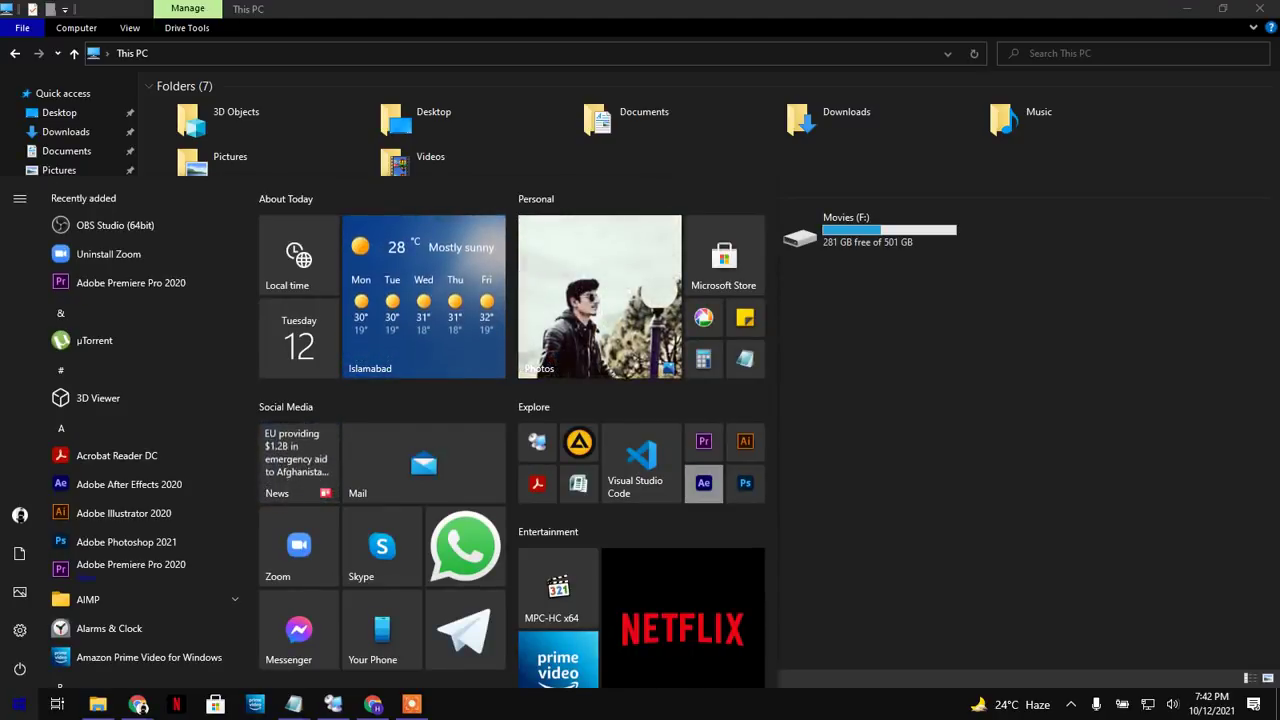
type("di")
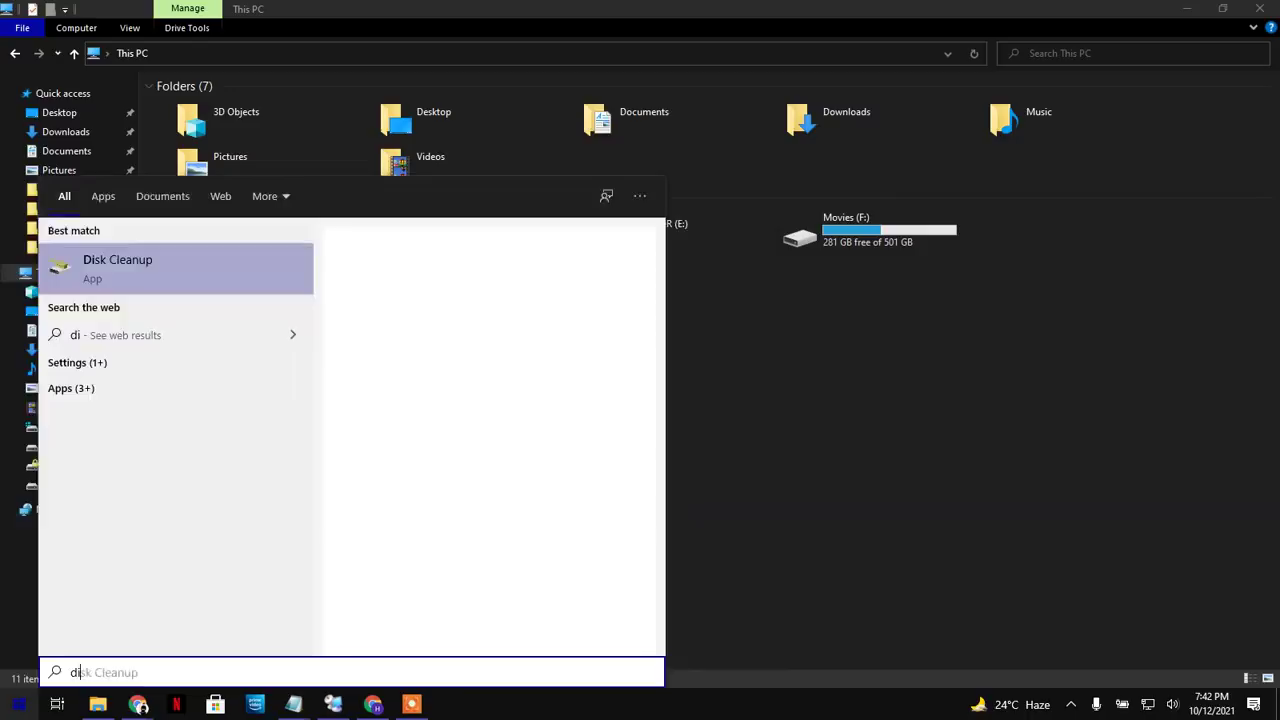
type("sk")
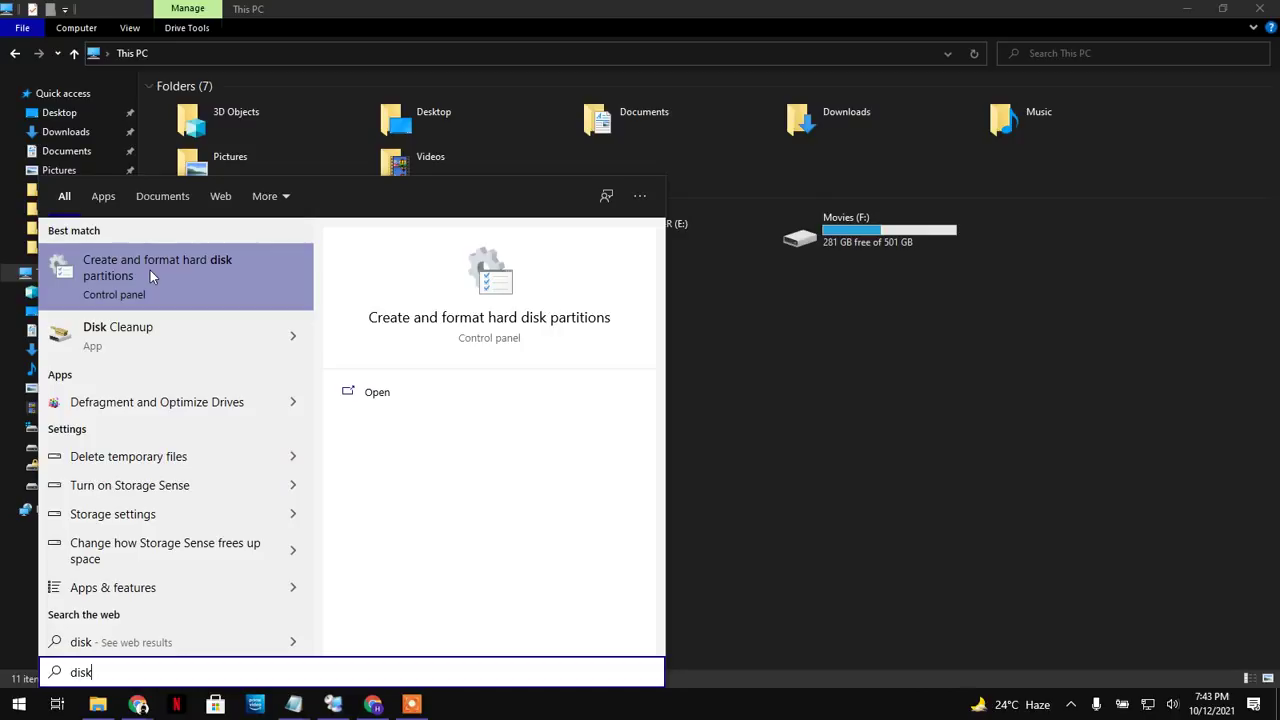
left_click(150, 270)
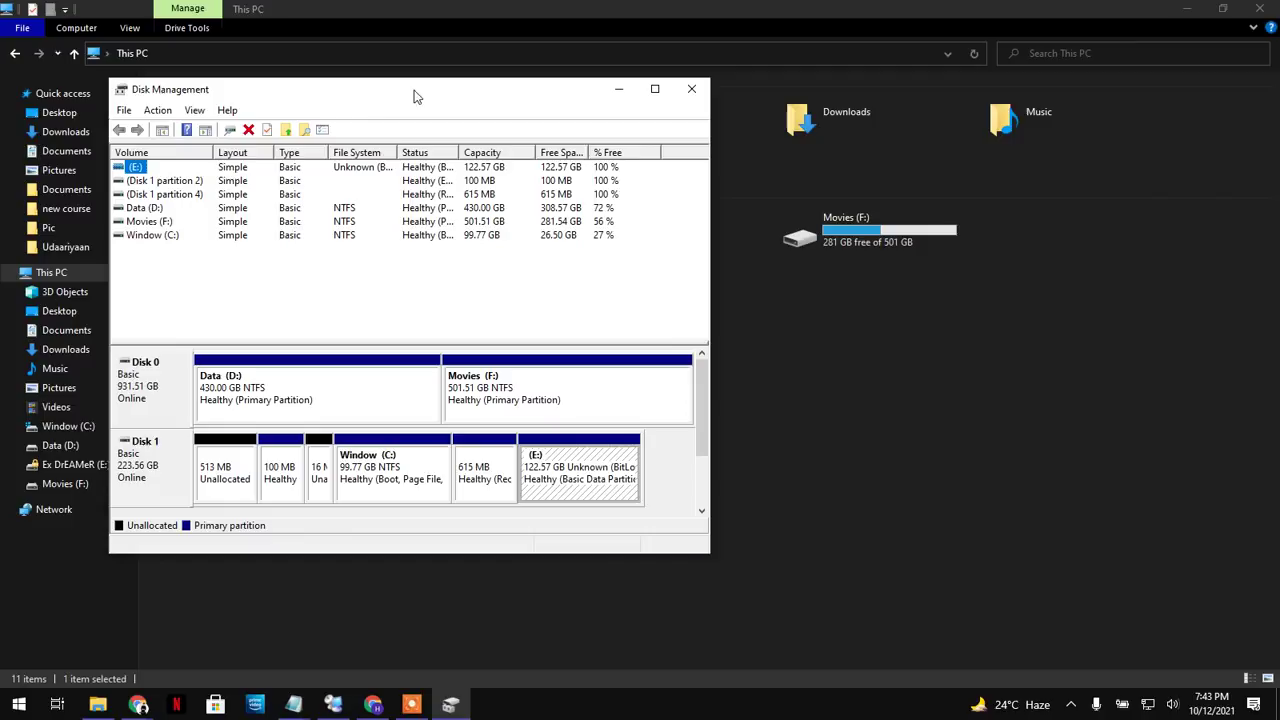
left_click_drag(414, 91, 674, 116)
left_click(594, 82)
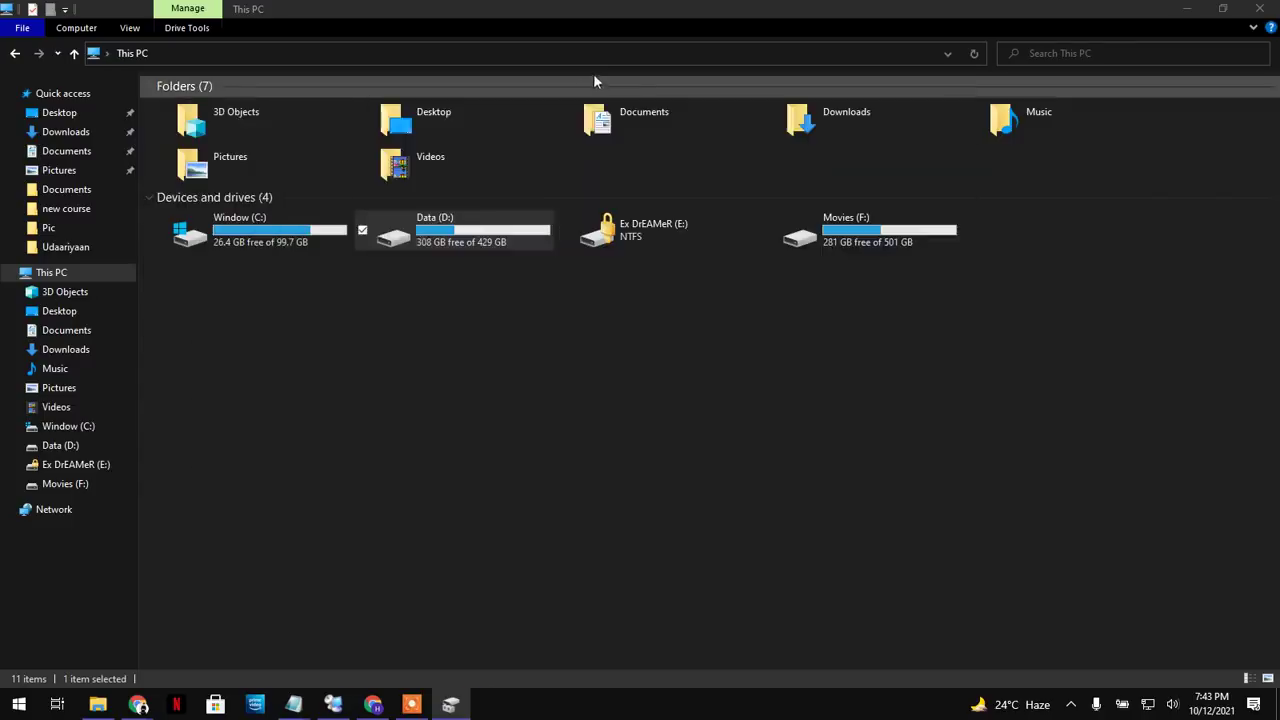
left_click(531, 583)
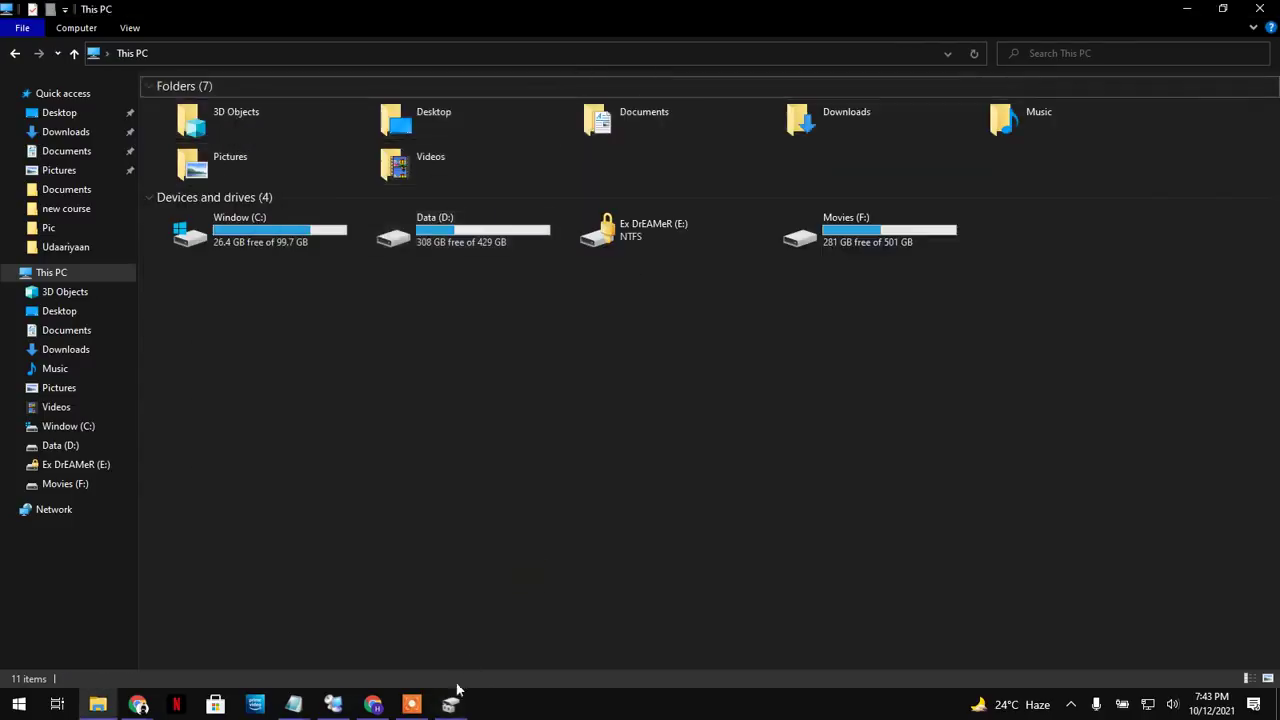
left_click(451, 704)
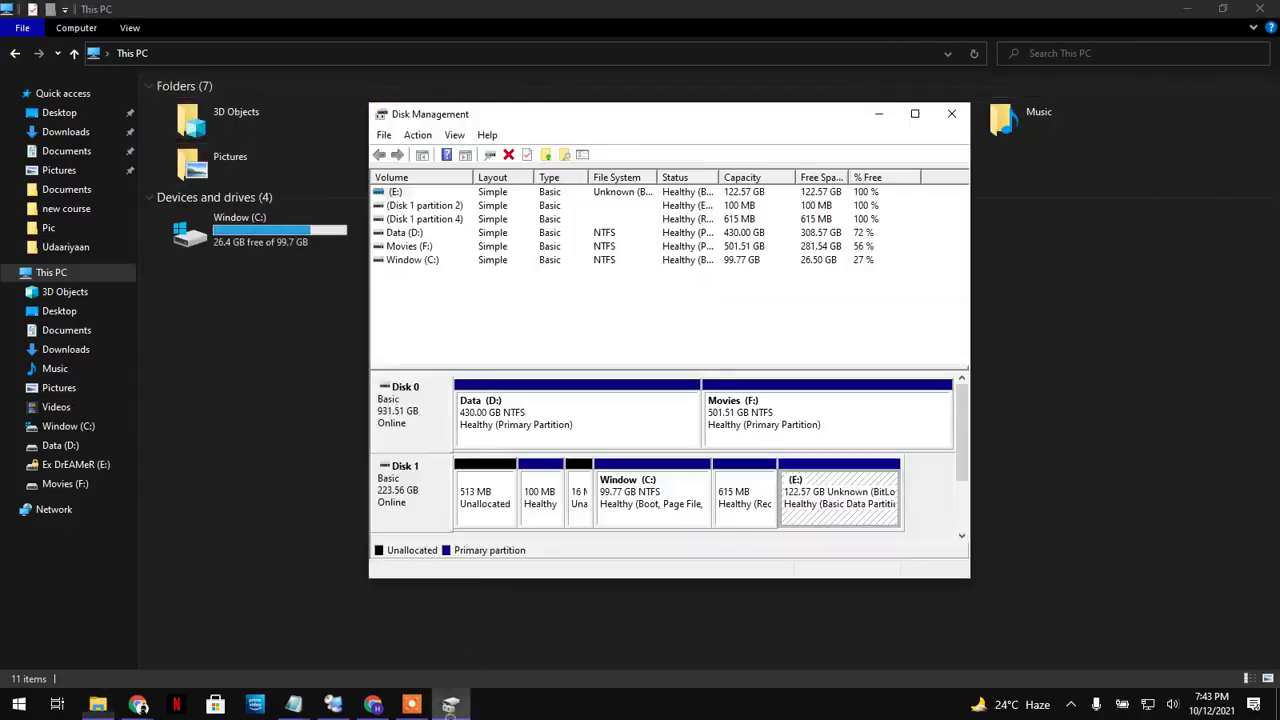
left_click(438, 297)
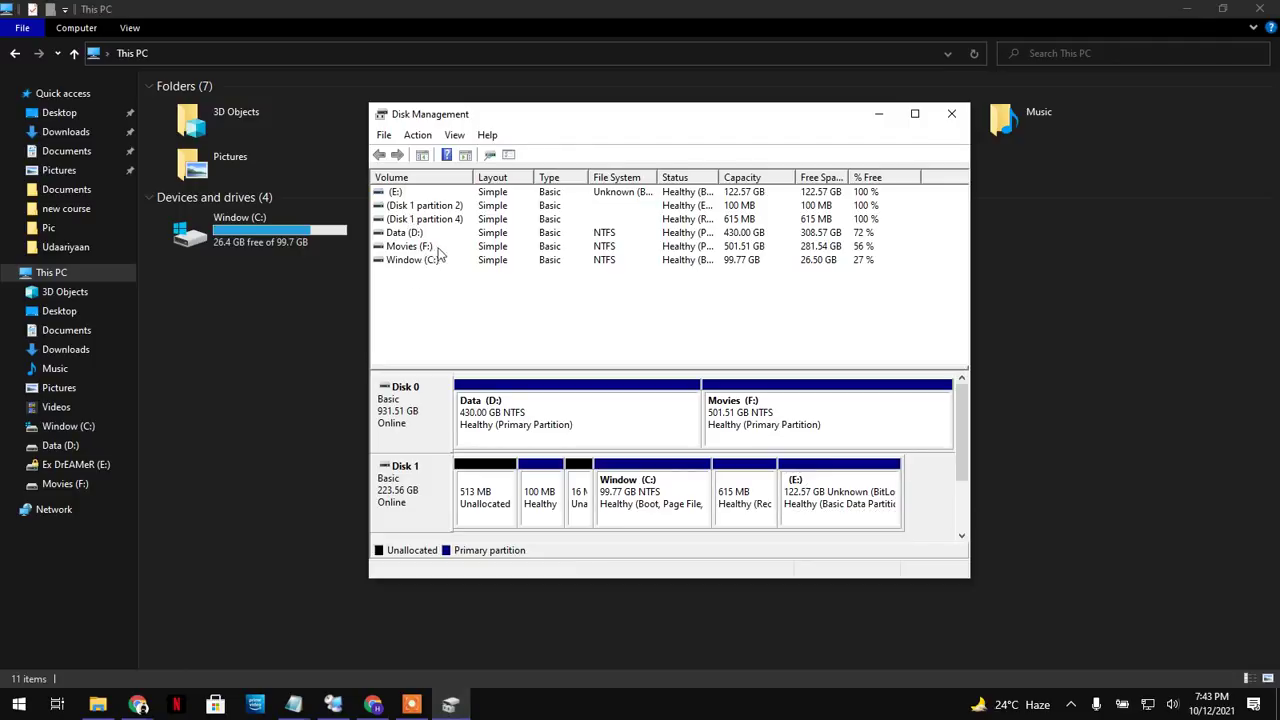
Change the drive letter of the Movies (F:) volume to S and accept the drive letter warning
left_click(408, 249)
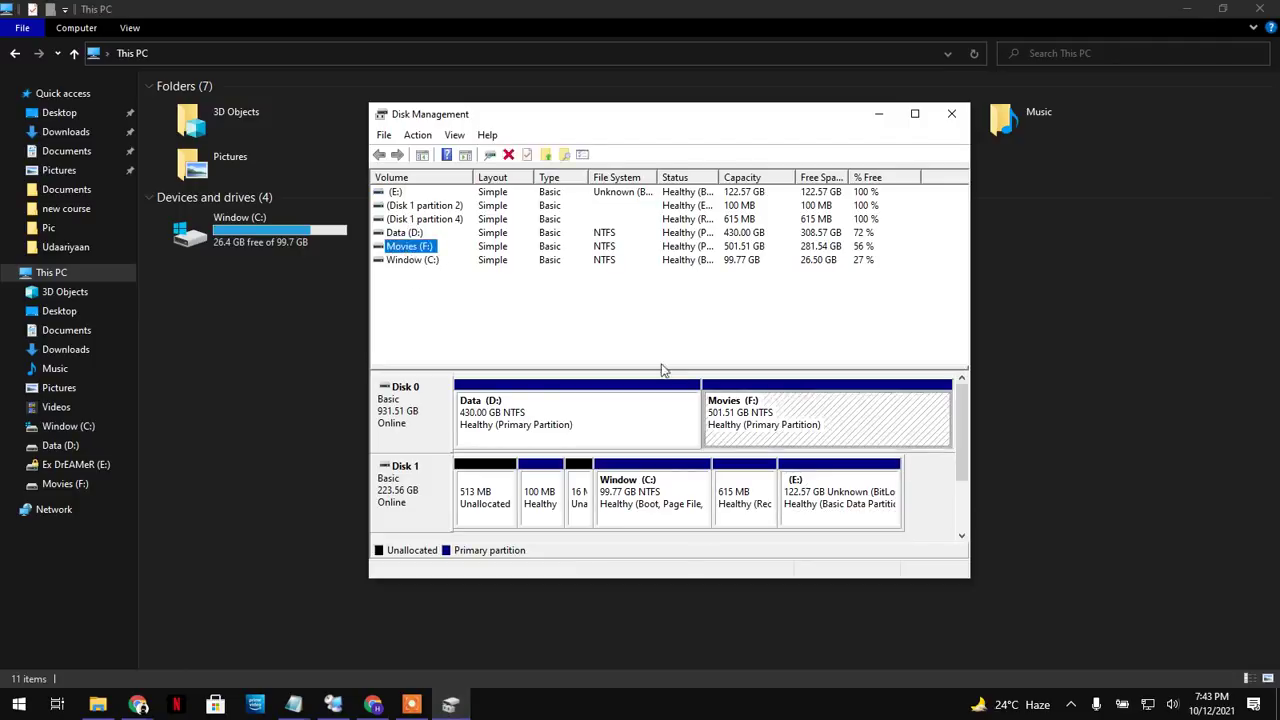
left_click(418, 708)
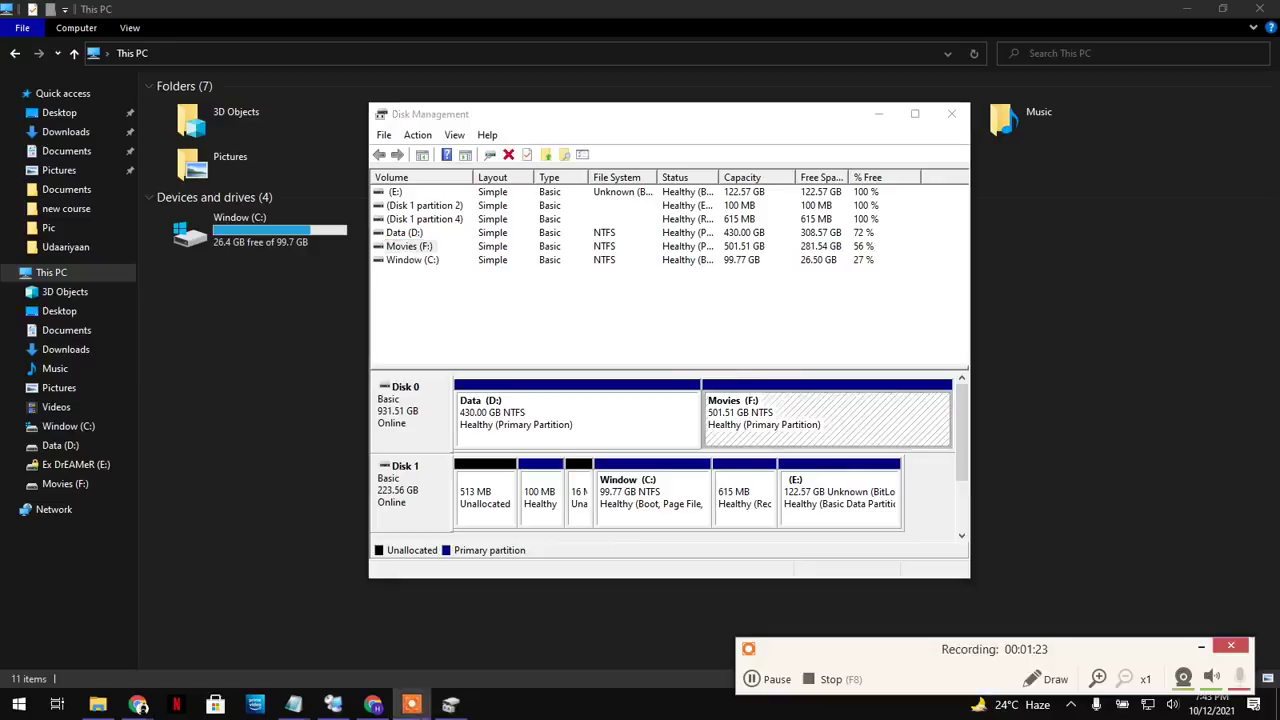
left_click(420, 248)
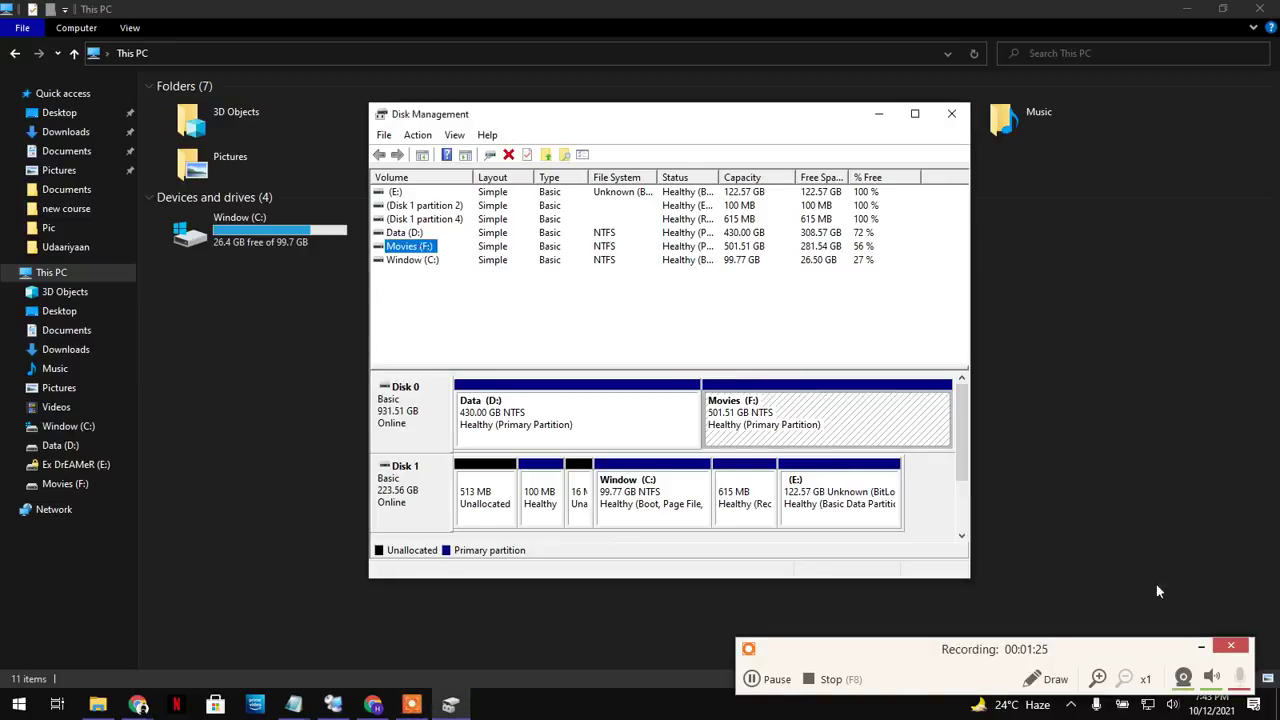
left_click(1201, 646)
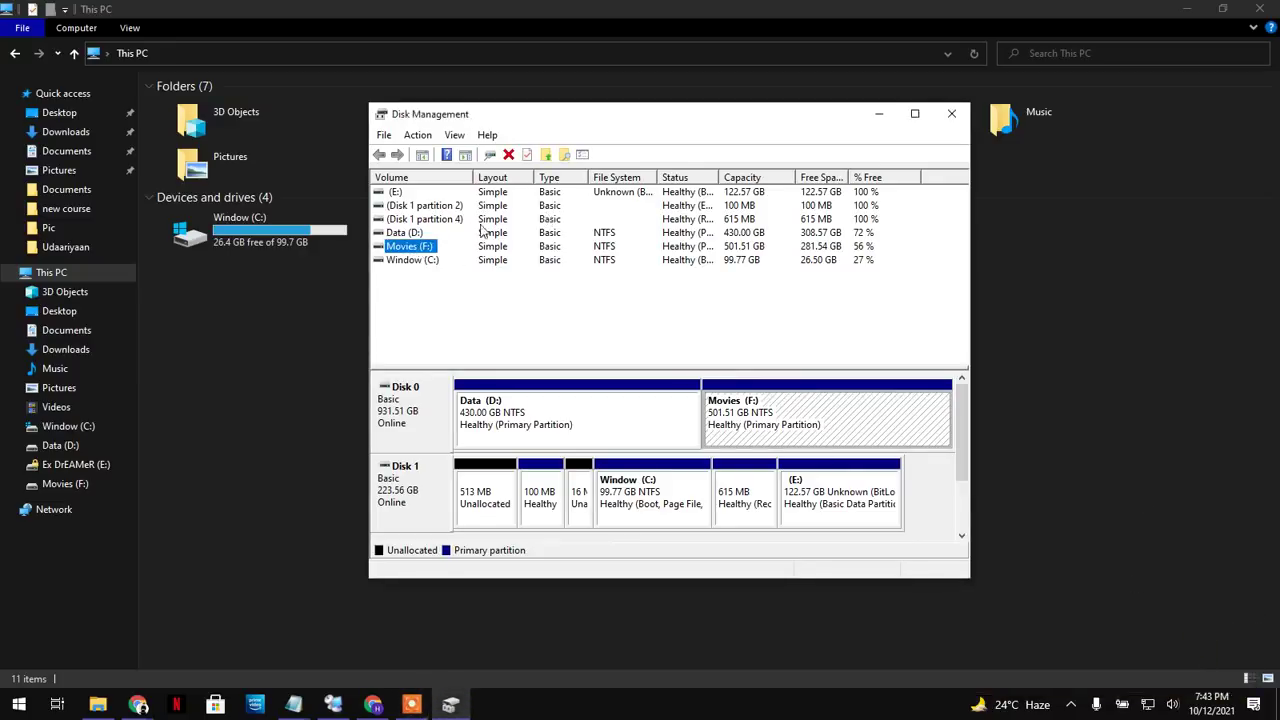
right_click(411, 254)
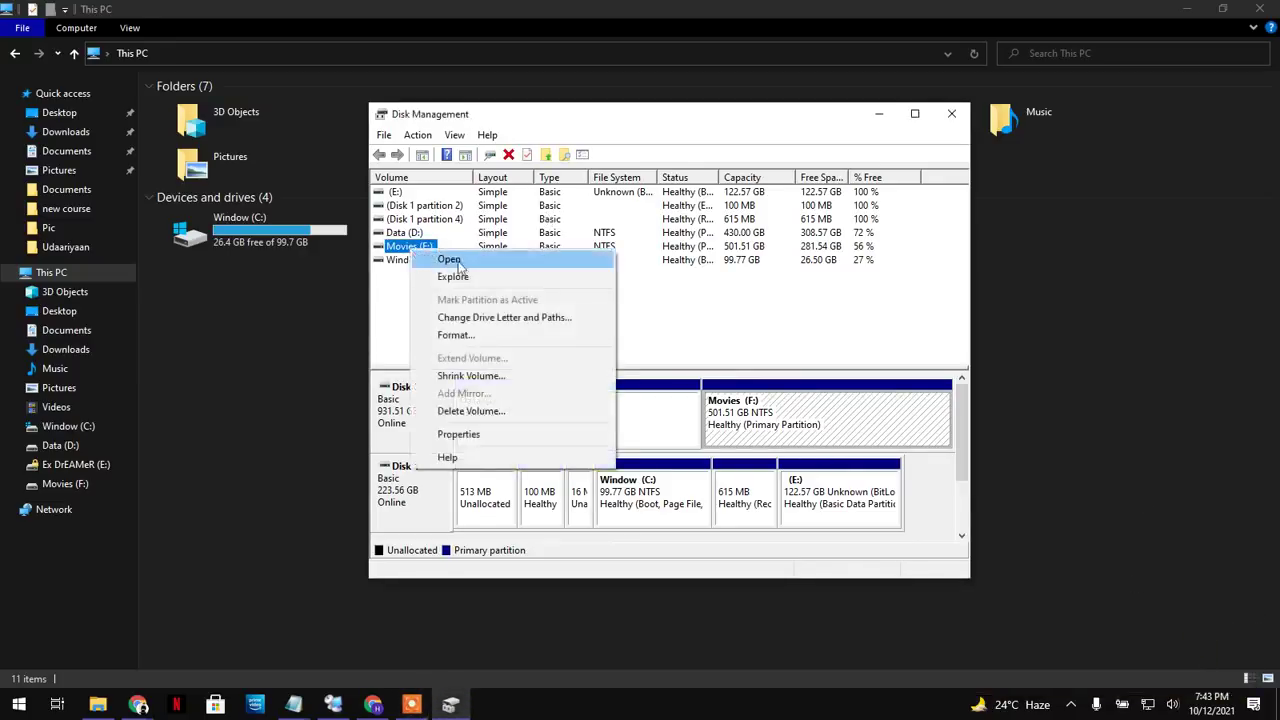
left_click(499, 318)
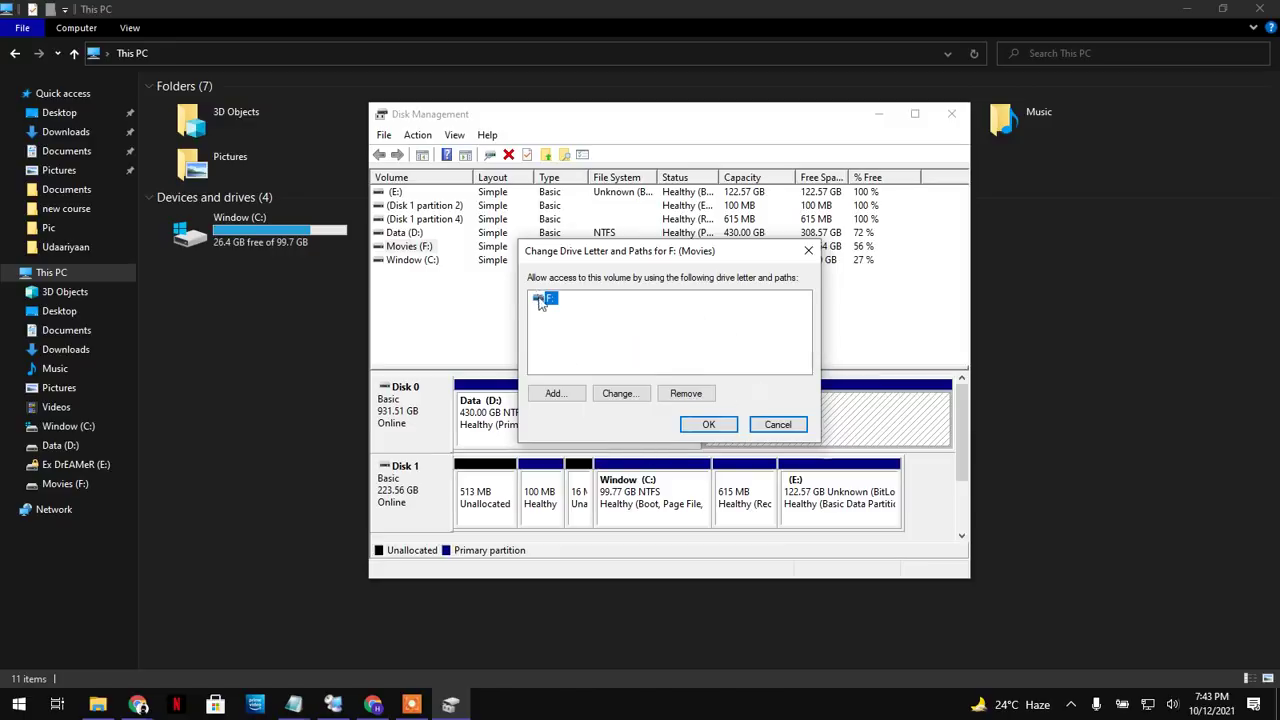
left_click(622, 394)
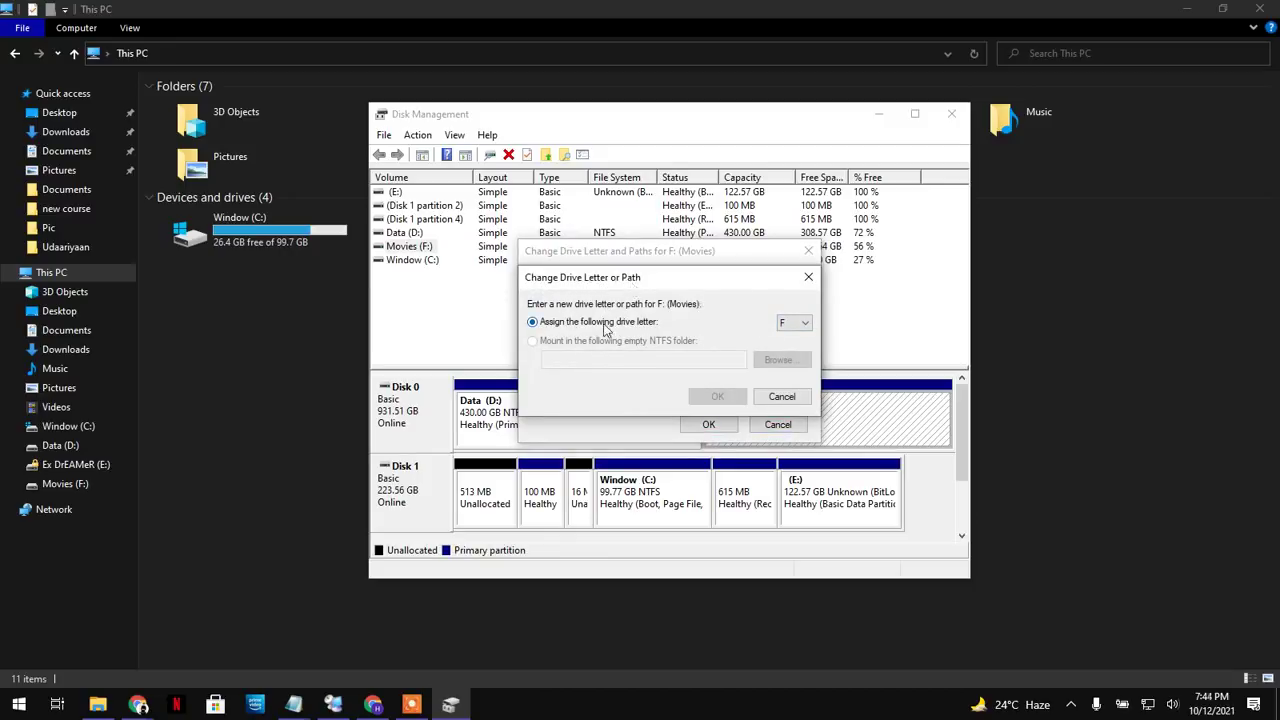
left_click(798, 325)
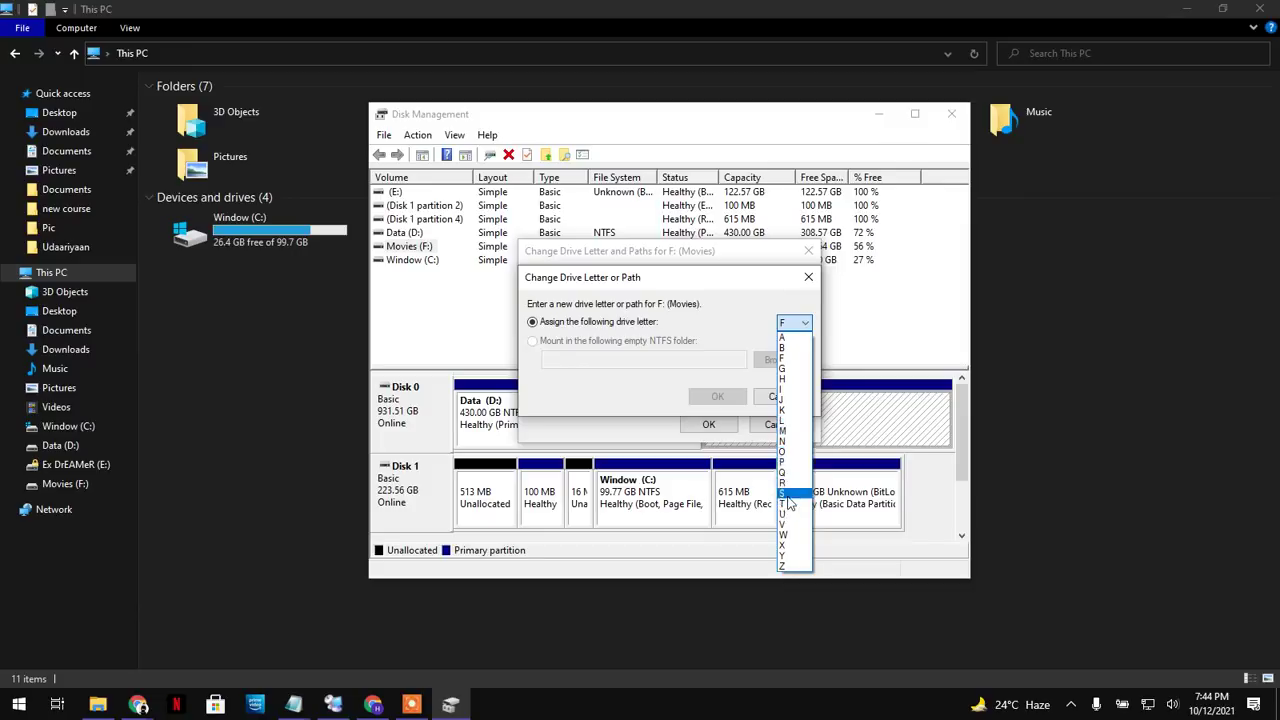
left_click(786, 494)
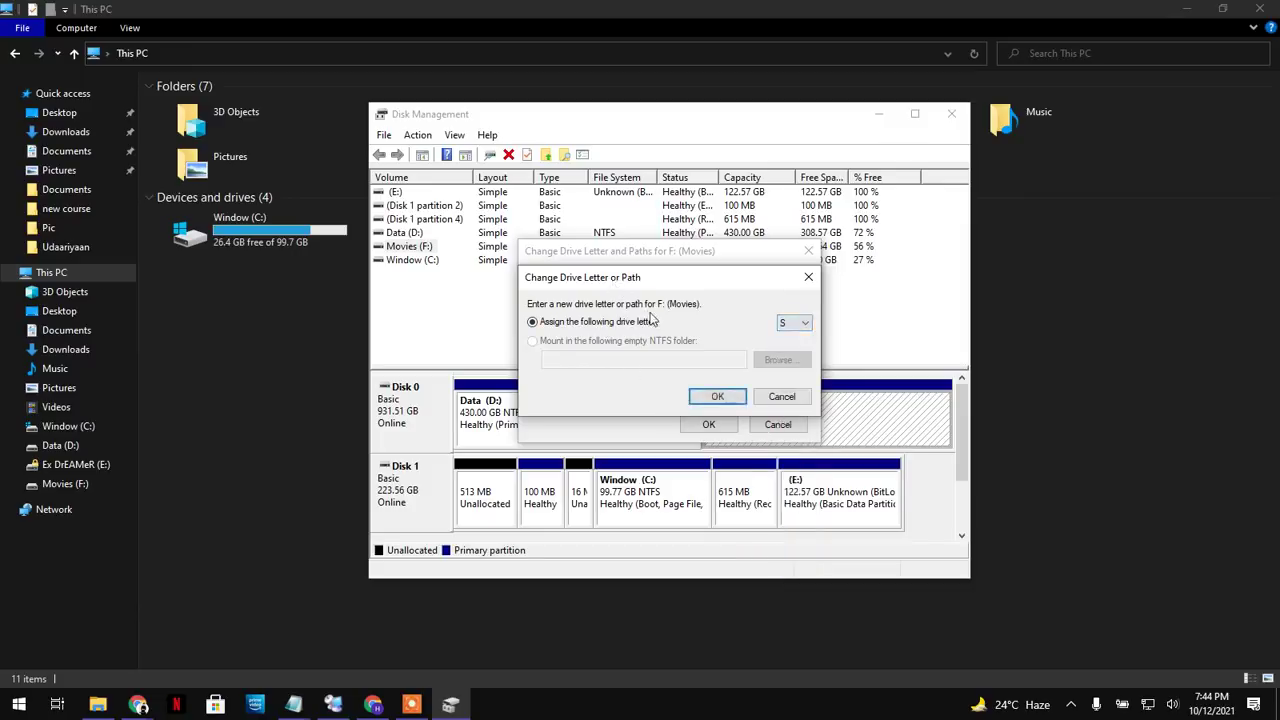
left_click(717, 397)
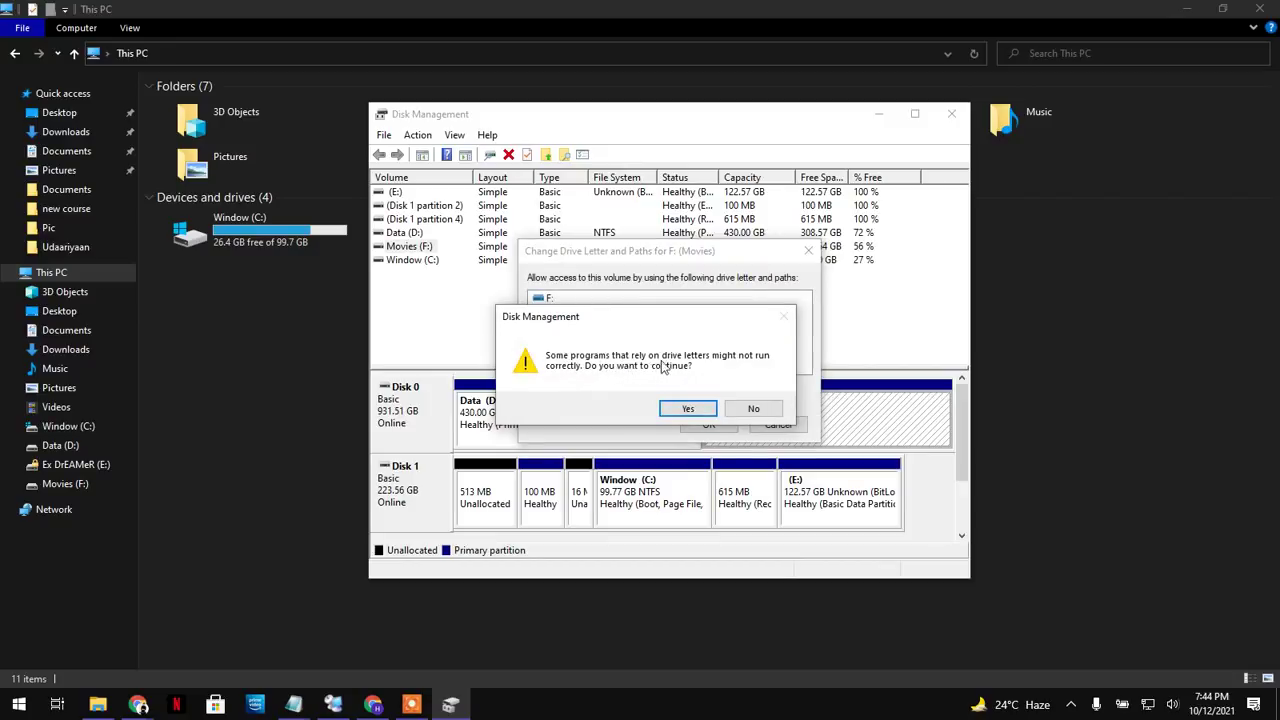
left_click(686, 412)
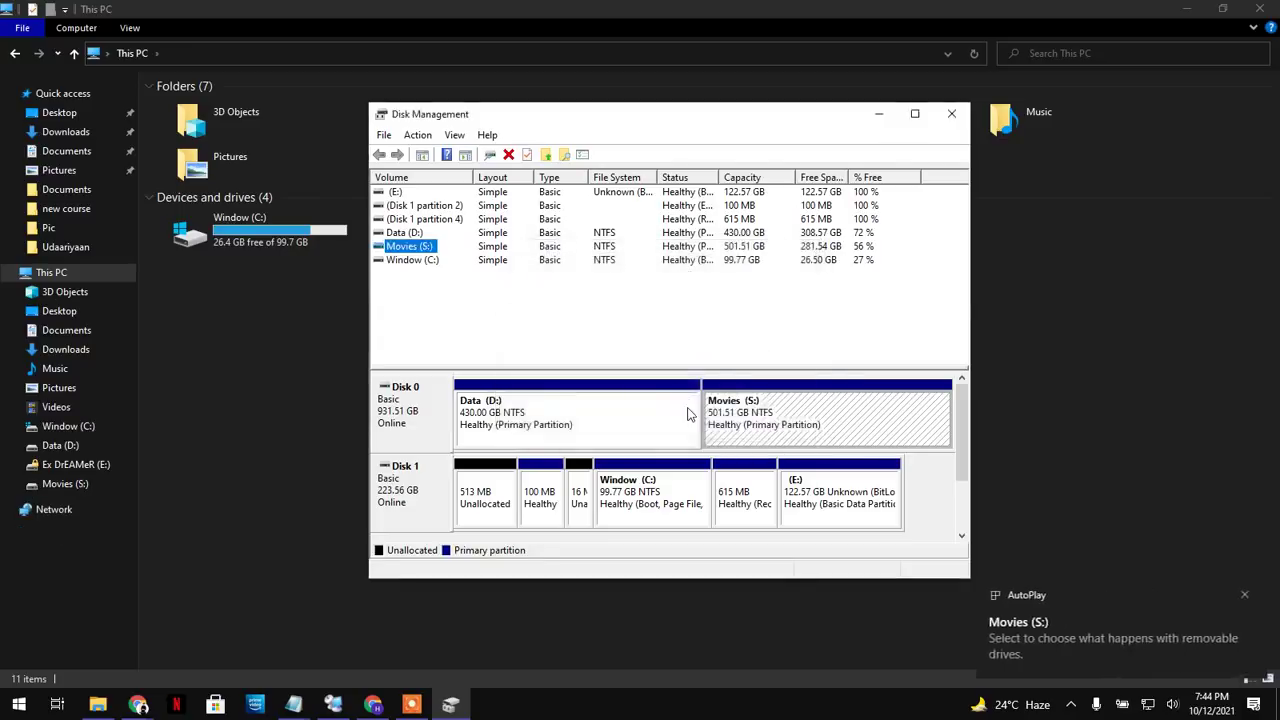
Switch to File Explorer and check the Movies drive's letter under This PC
left_click(1067, 388)
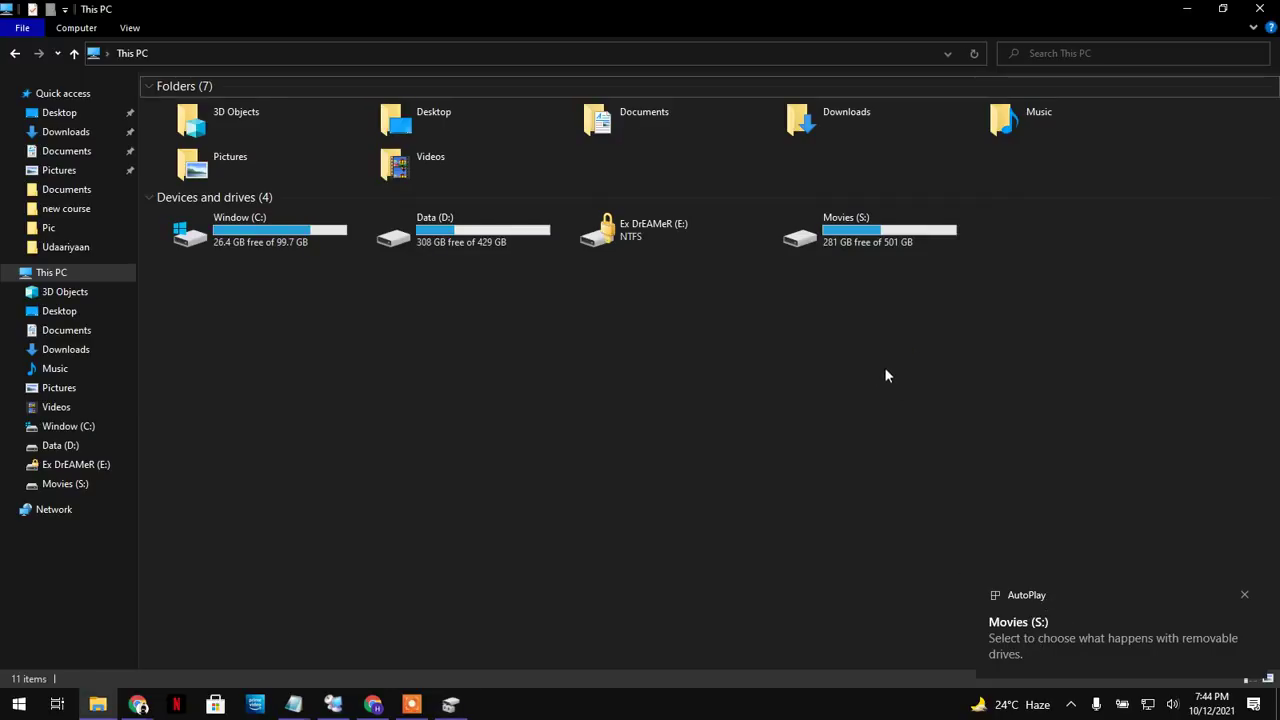
left_click(850, 233)
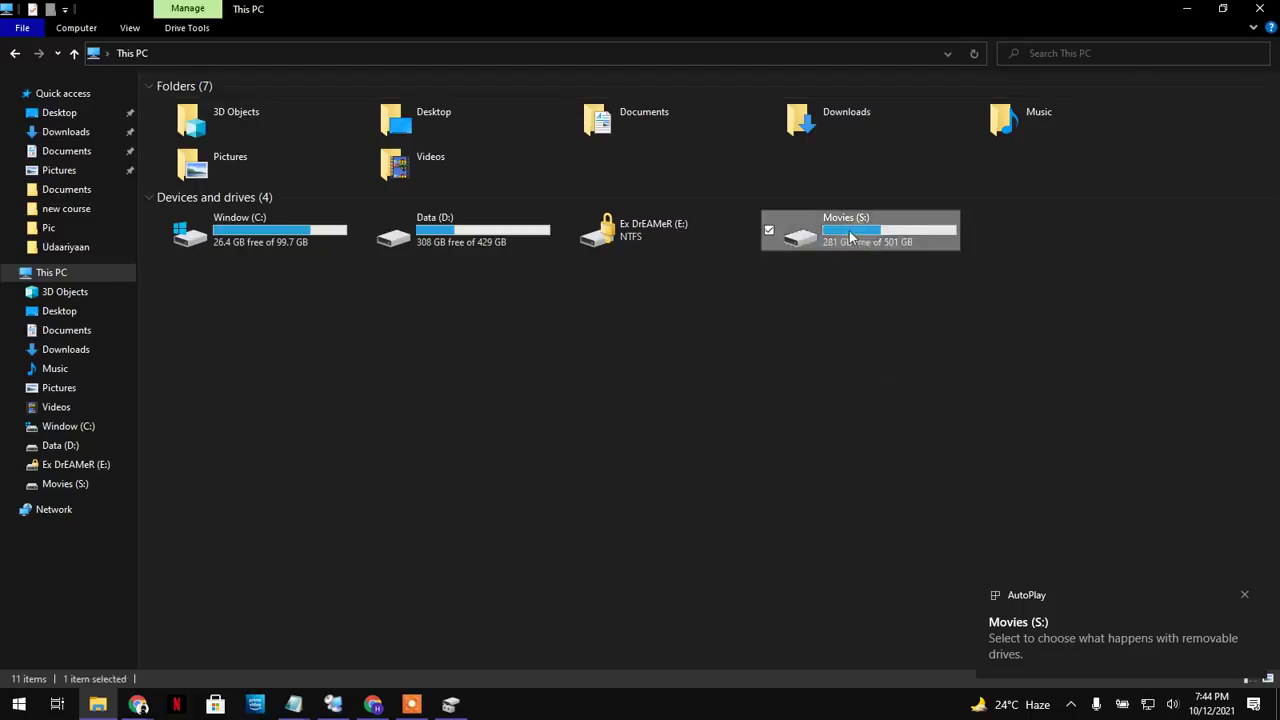
left_click(885, 320)
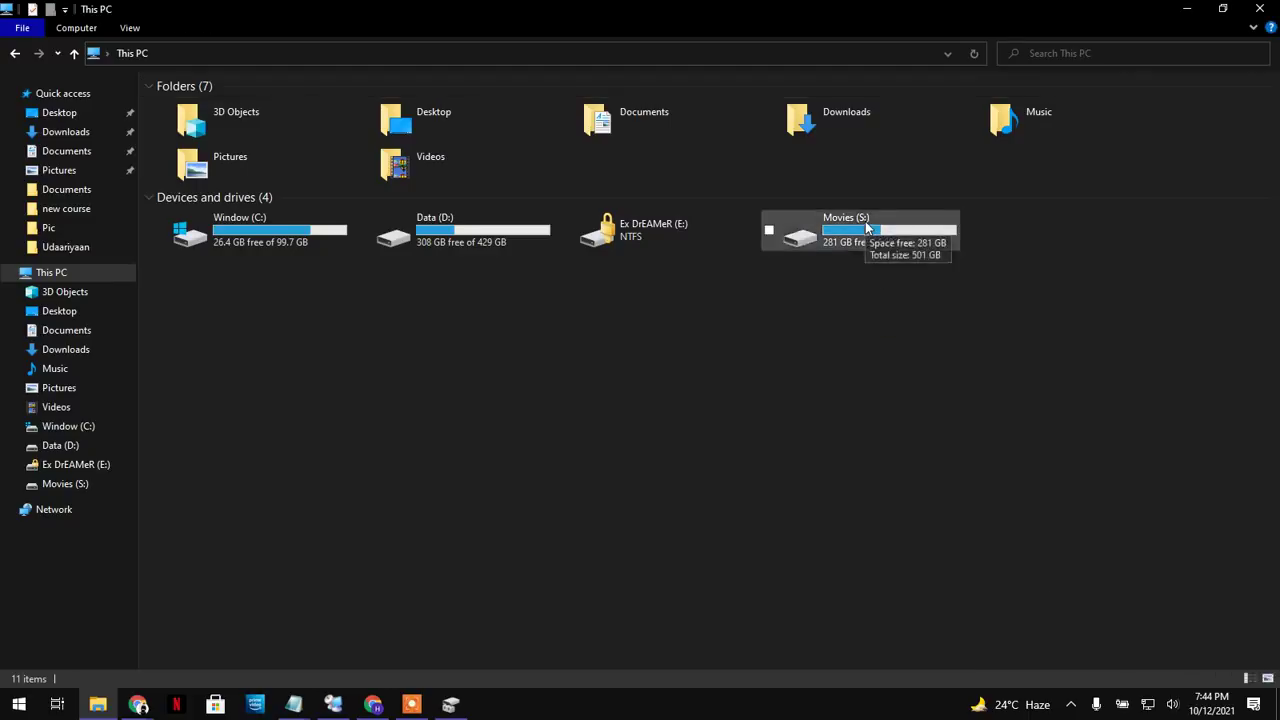
left_click(735, 496)
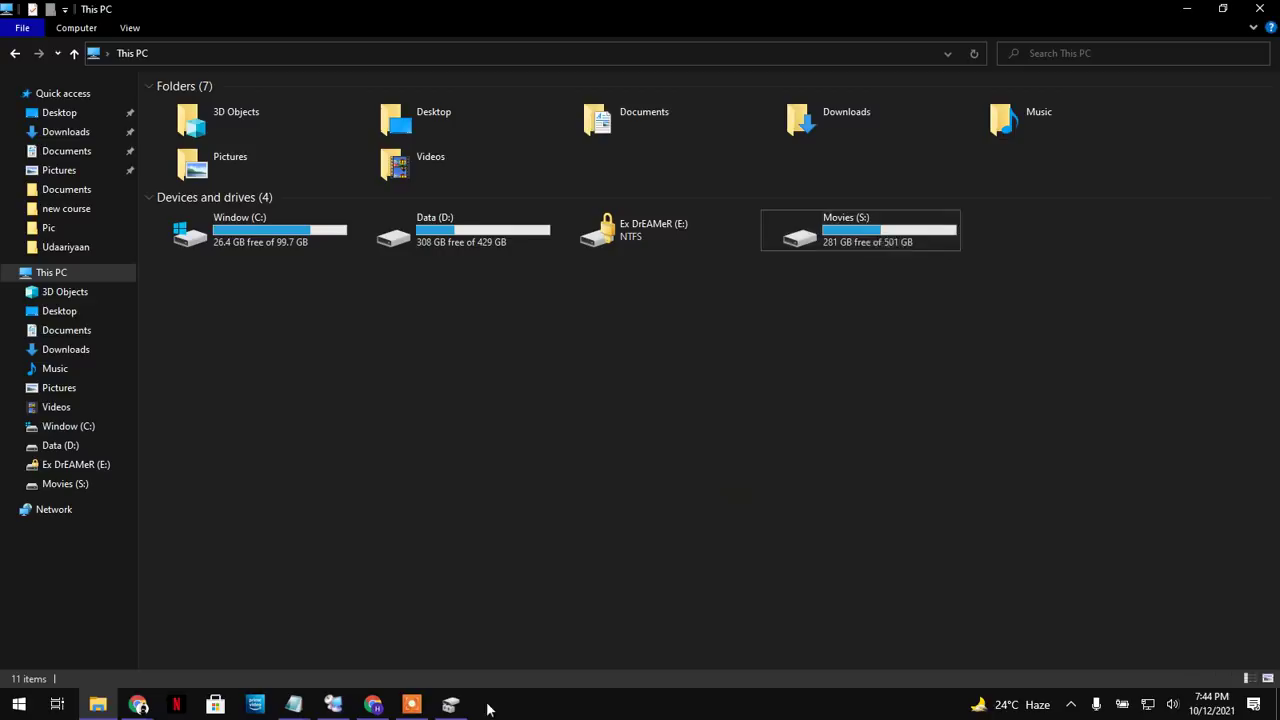
In Disk Management, assign drive letter M to the Movies volume and accept the warning
left_click(452, 703)
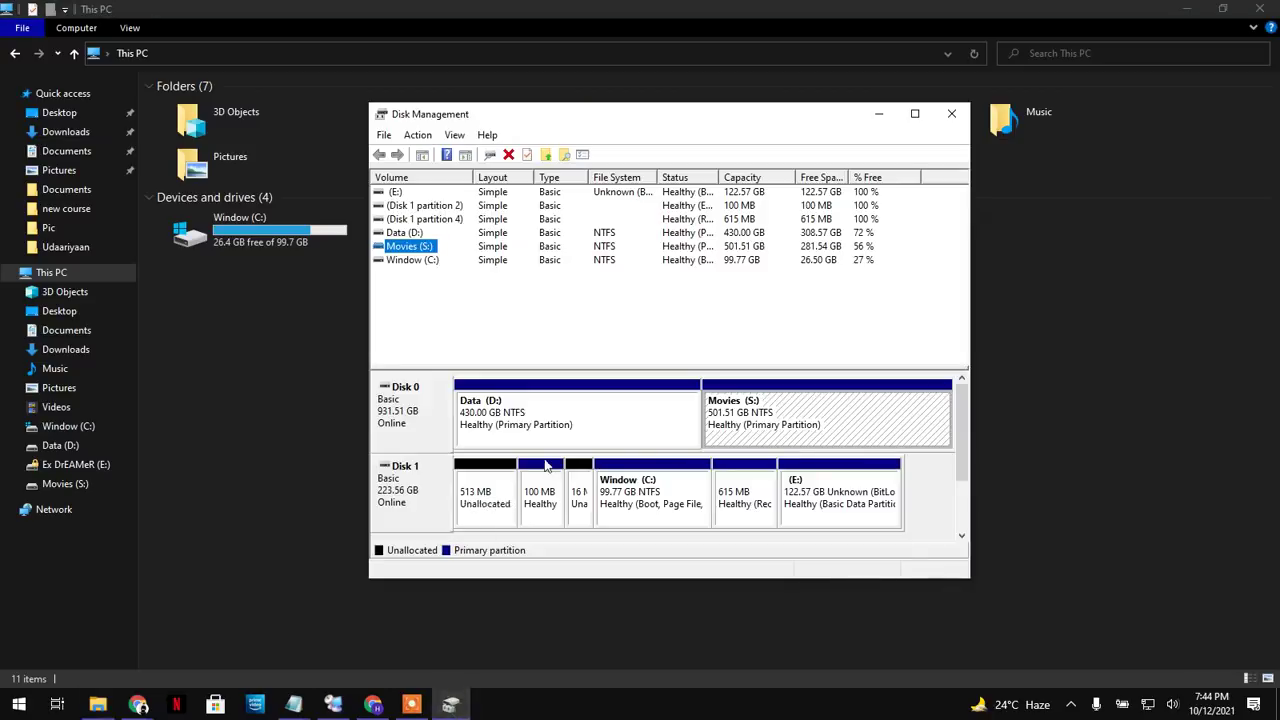
right_click(410, 250)
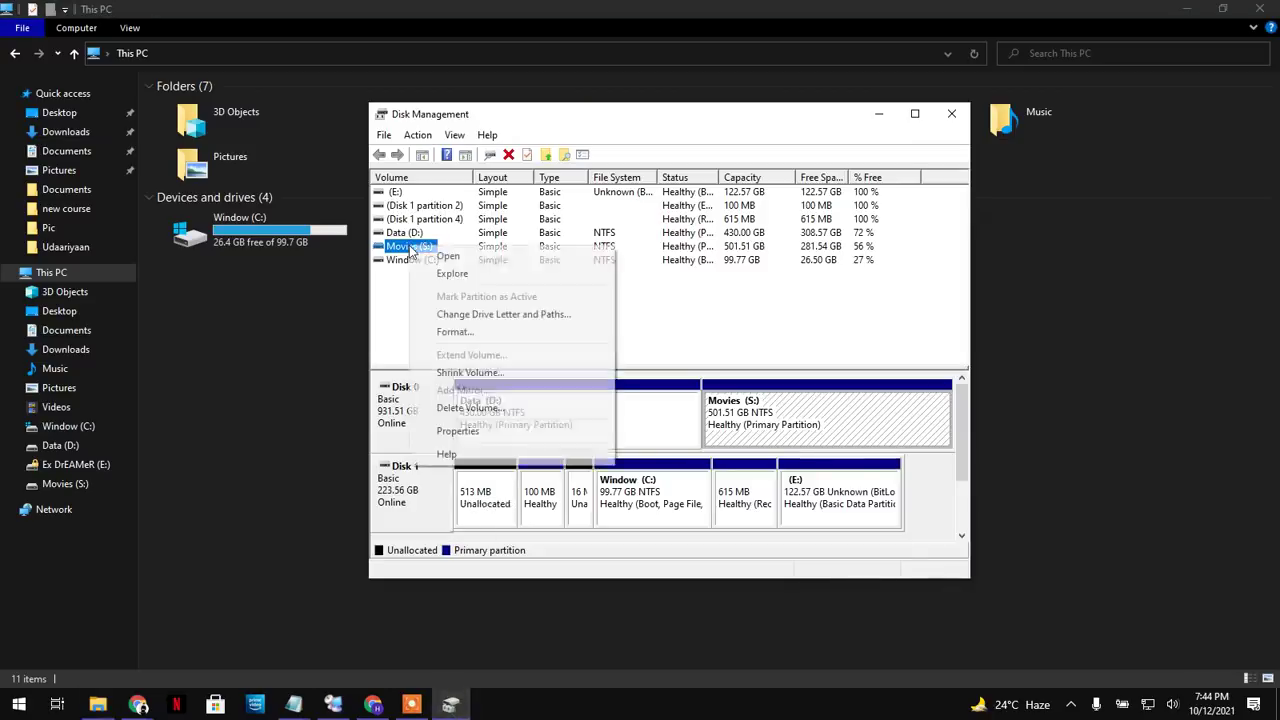
left_click(466, 314)
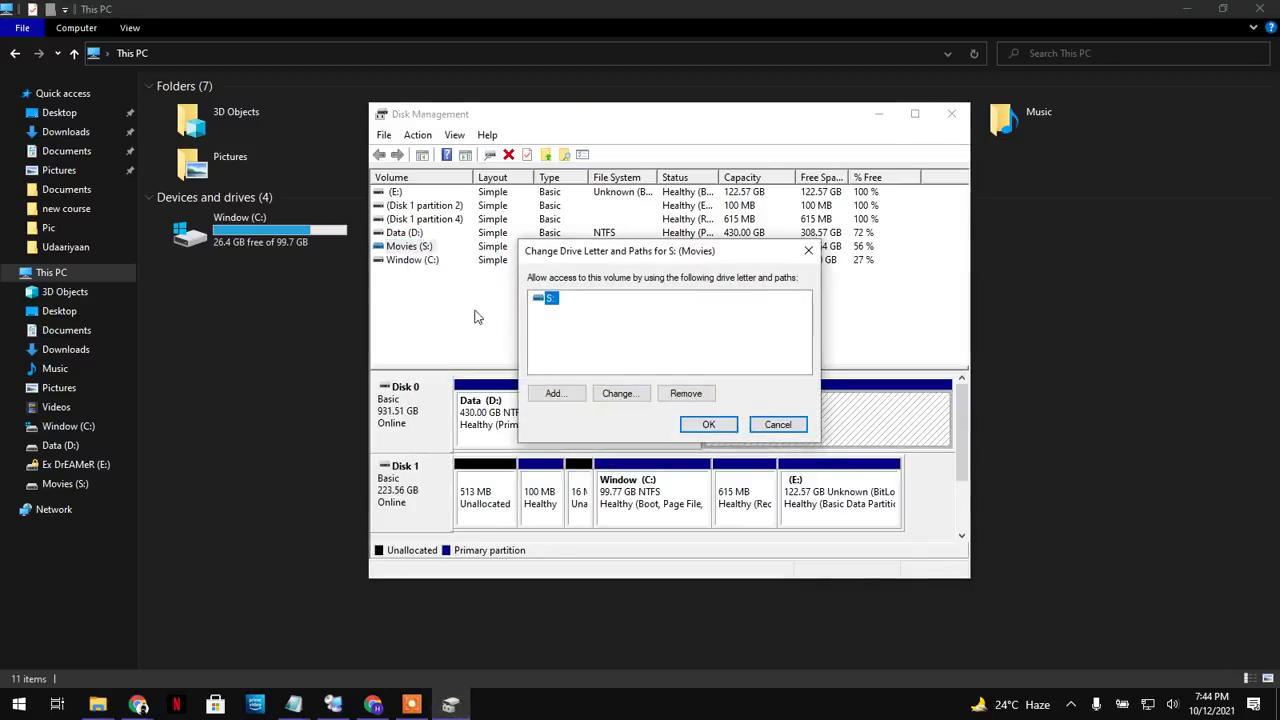
left_click(618, 393)
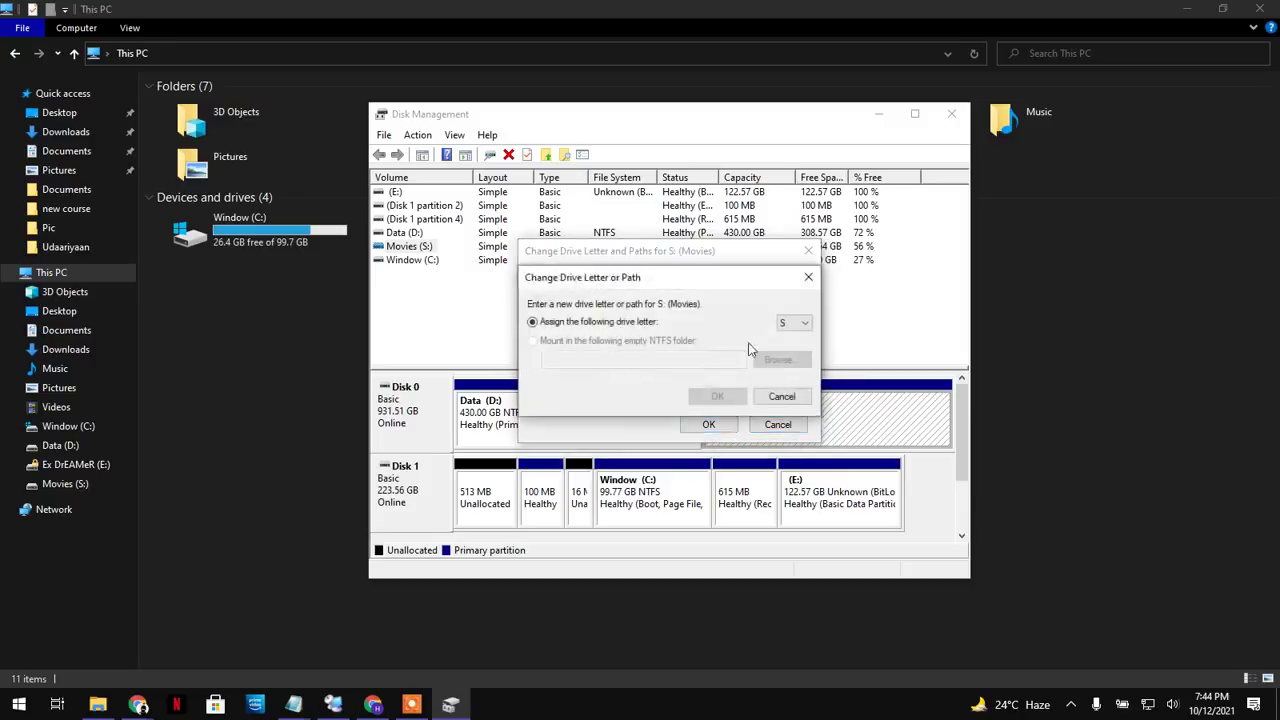
left_click(795, 322)
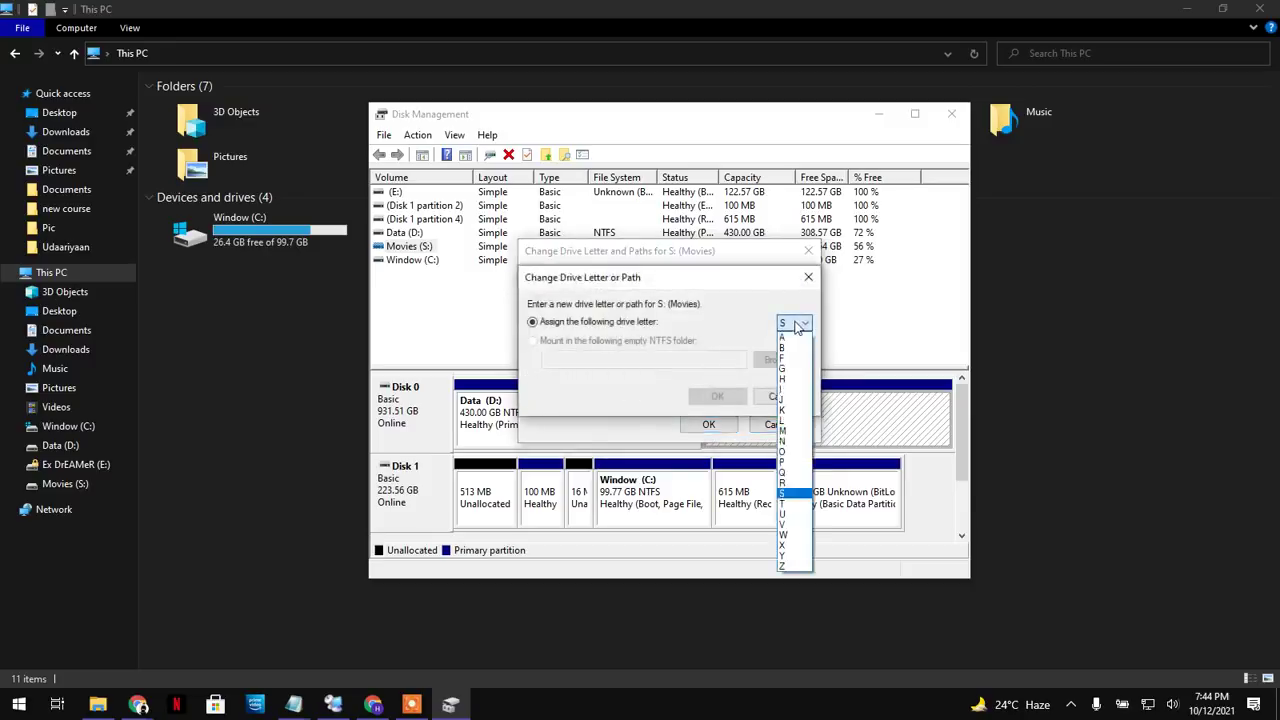
left_click(797, 432)
left_click(710, 397)
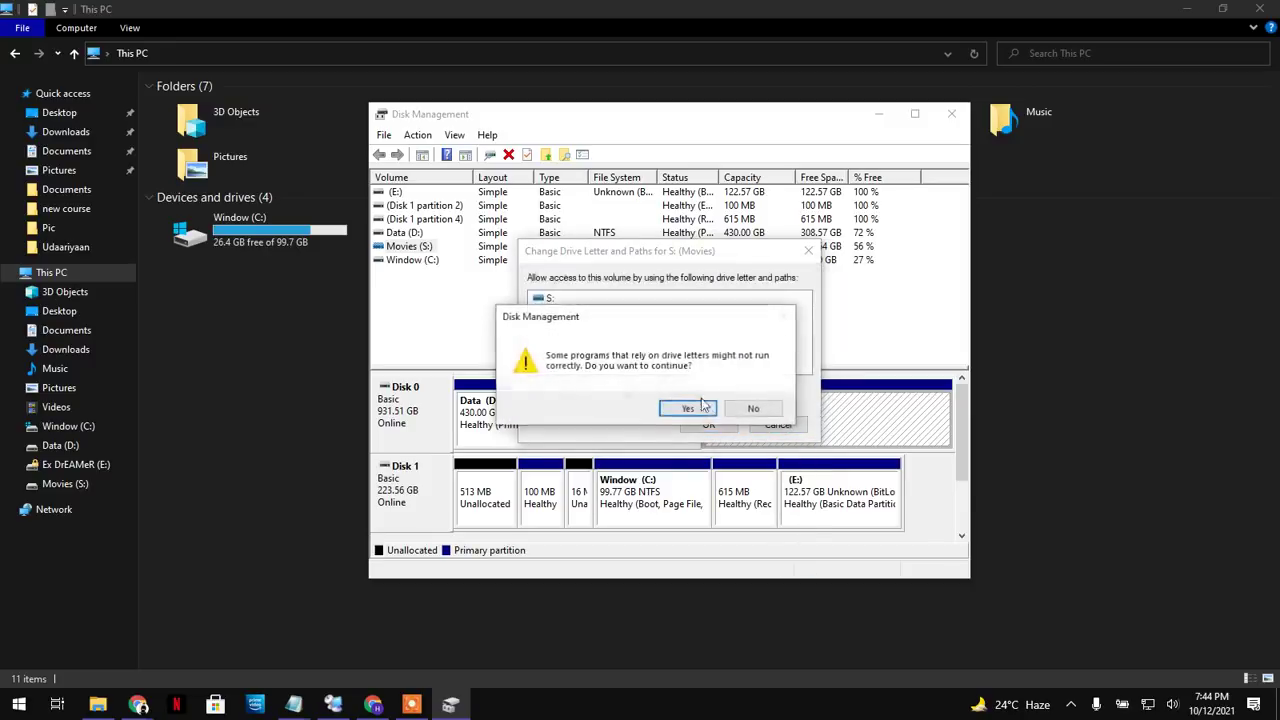
left_click(688, 408)
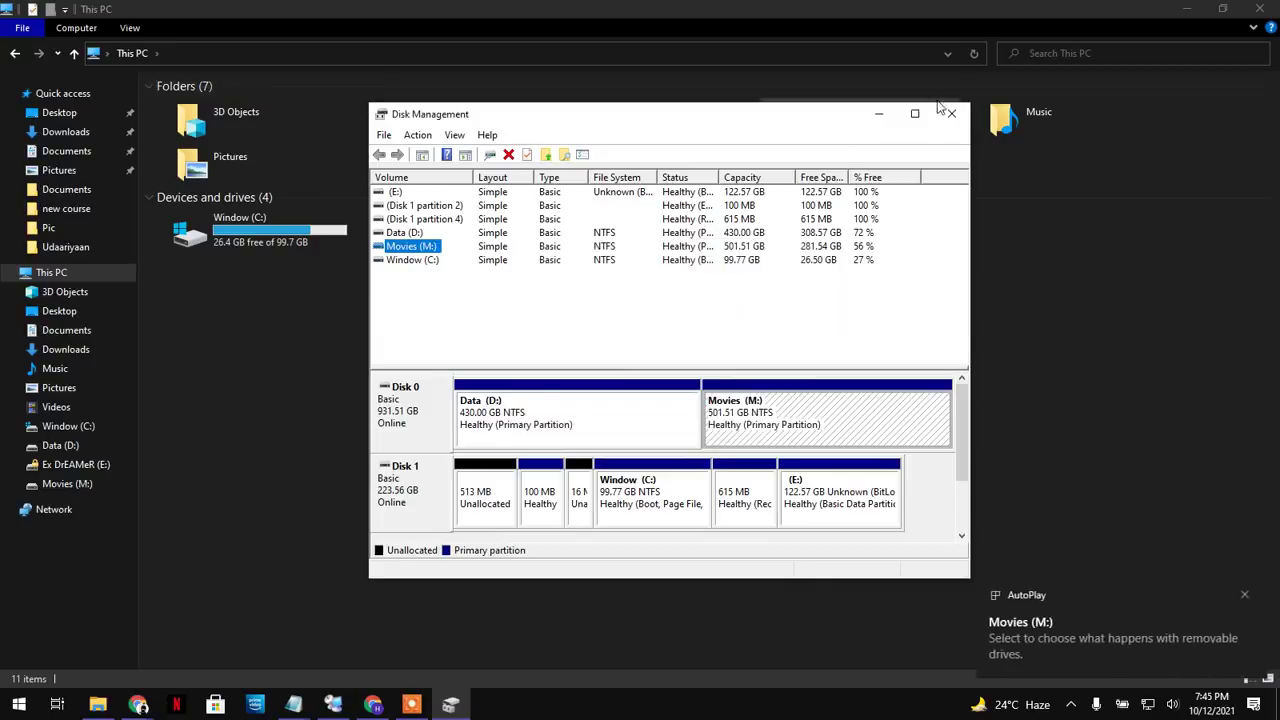
Check the Movies drive in File Explorer, and review the actions available for that volume in Disk Management
left_click(886, 113)
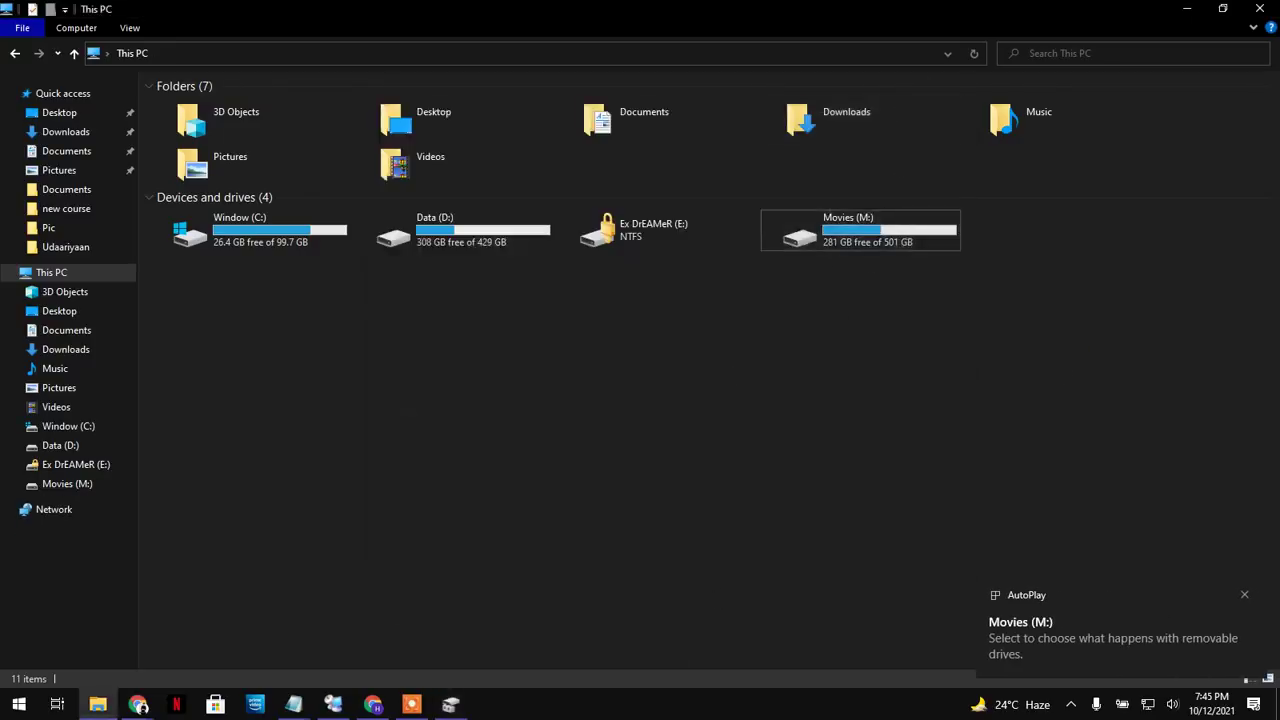
left_click(450, 704)
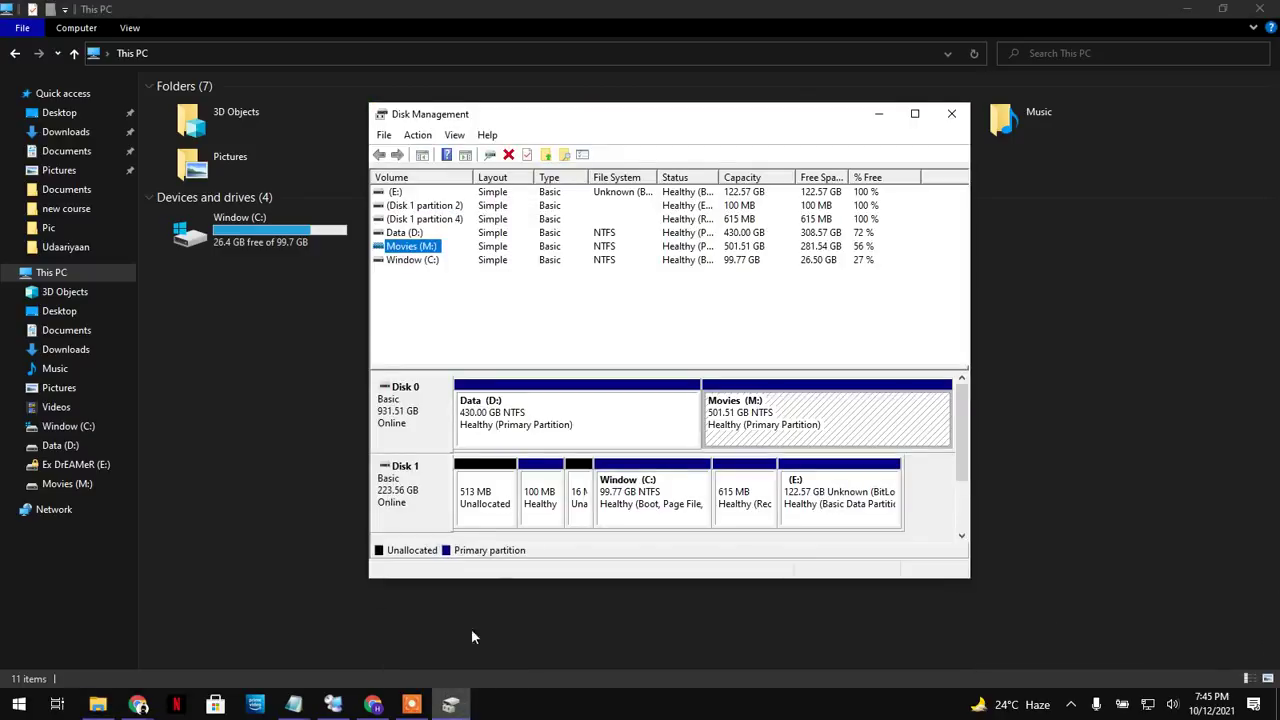
right_click(428, 250)
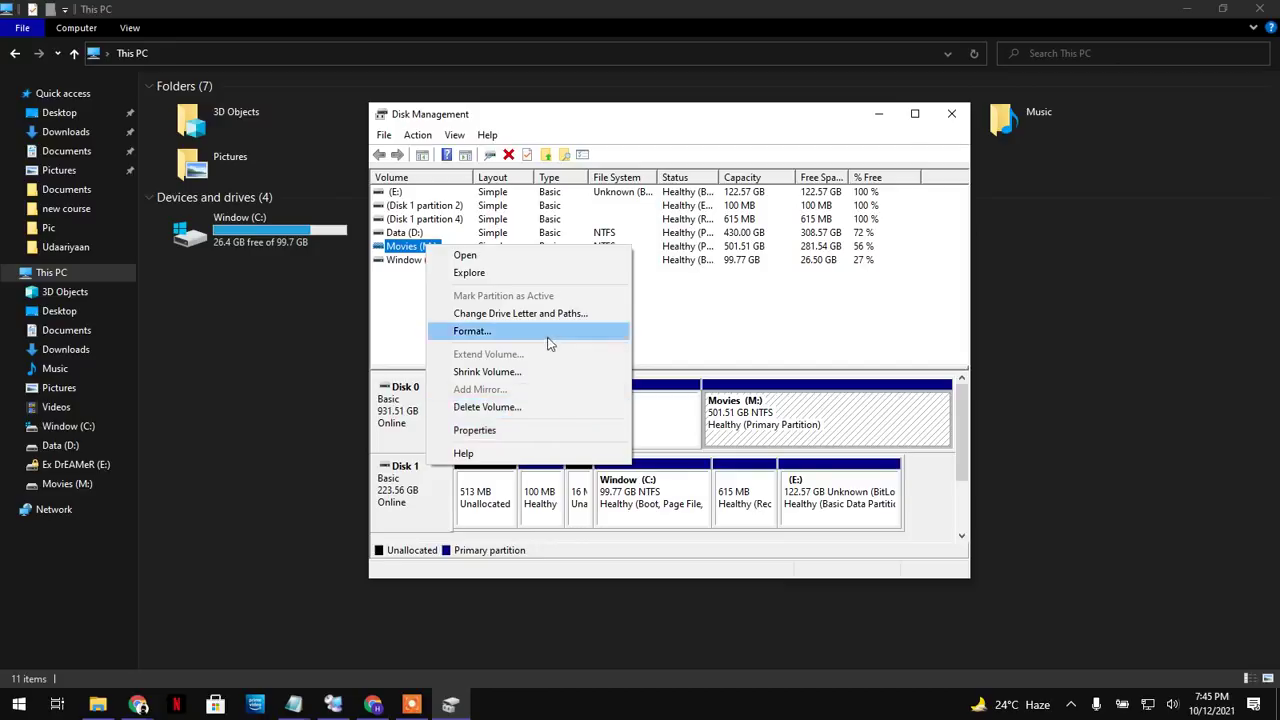
left_click(396, 338)
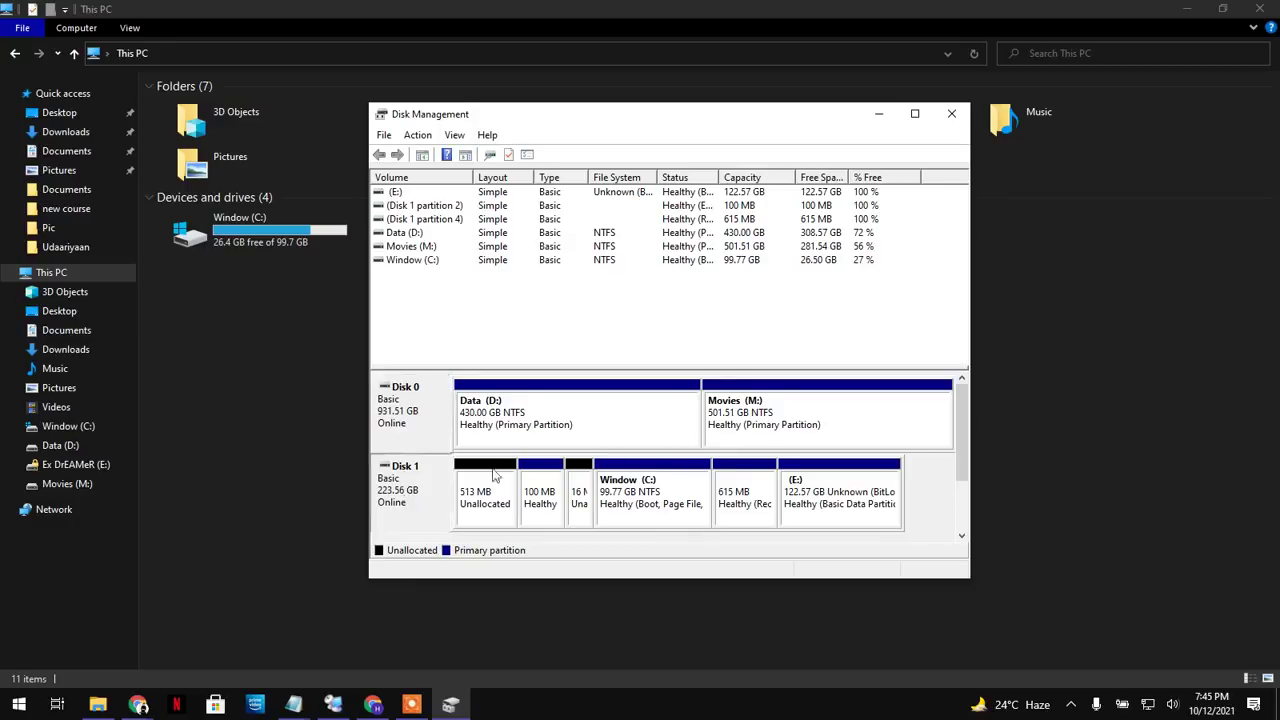
left_click(418, 390)
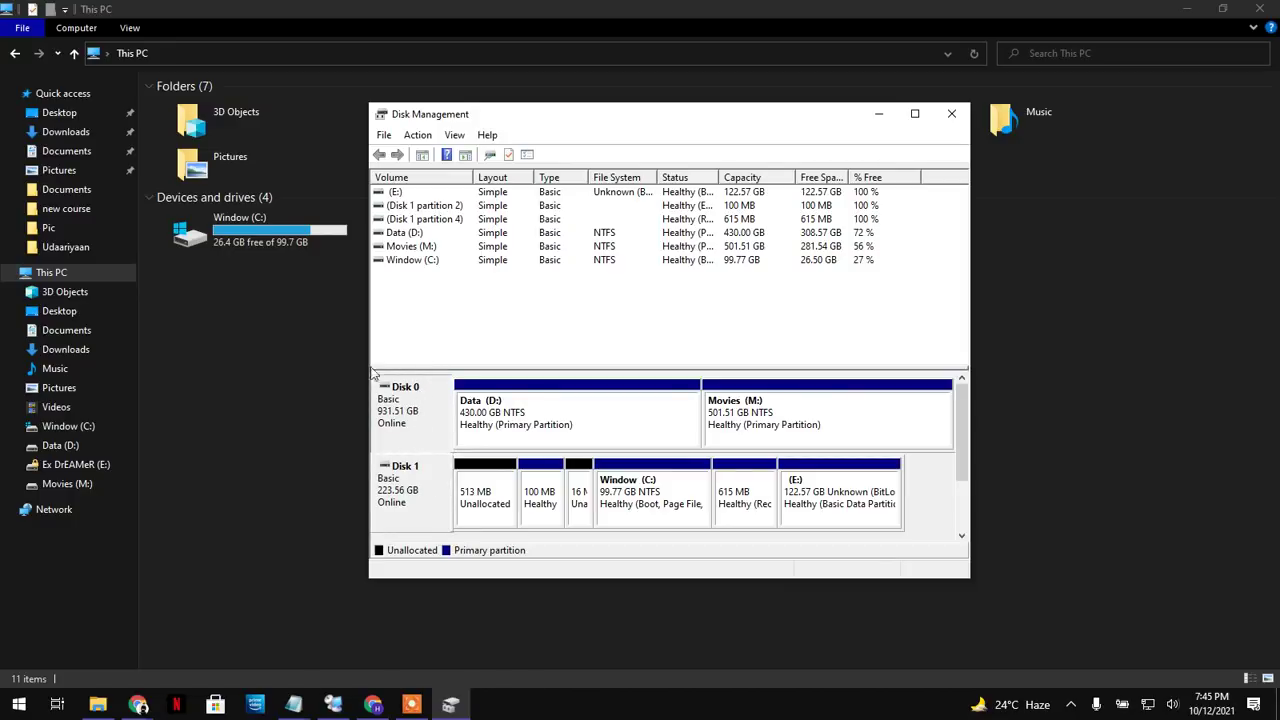
right_click(414, 430)
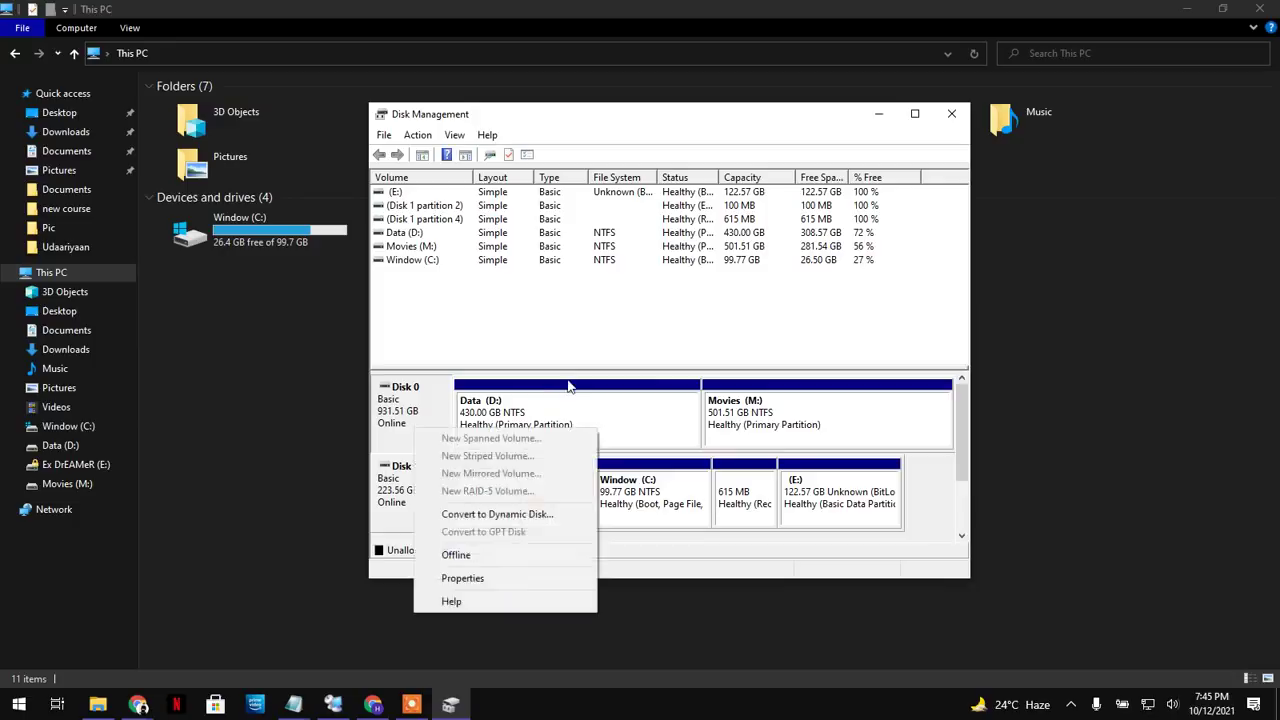
left_click(474, 214)
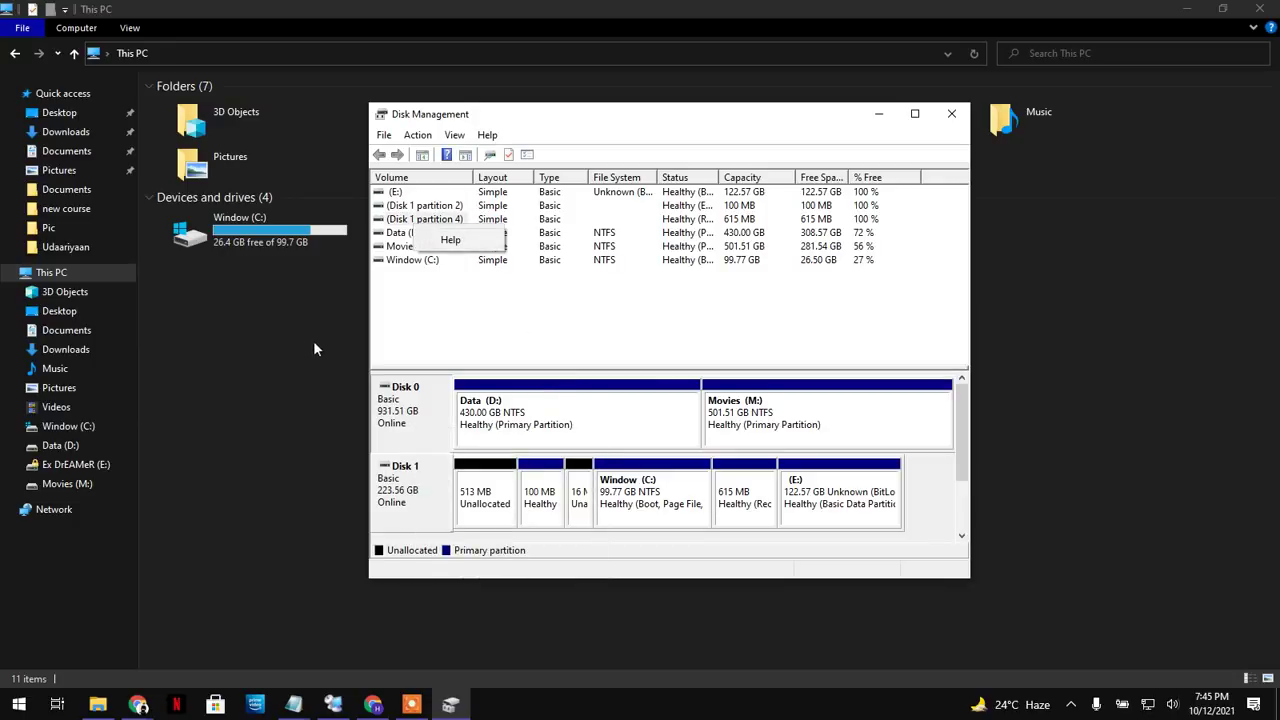
Assign drive letter F to the Movies volume, accepting the warning, and minimize Disk Management to check the drive in File Explorer
left_click(392, 247)
right_click(392, 250)
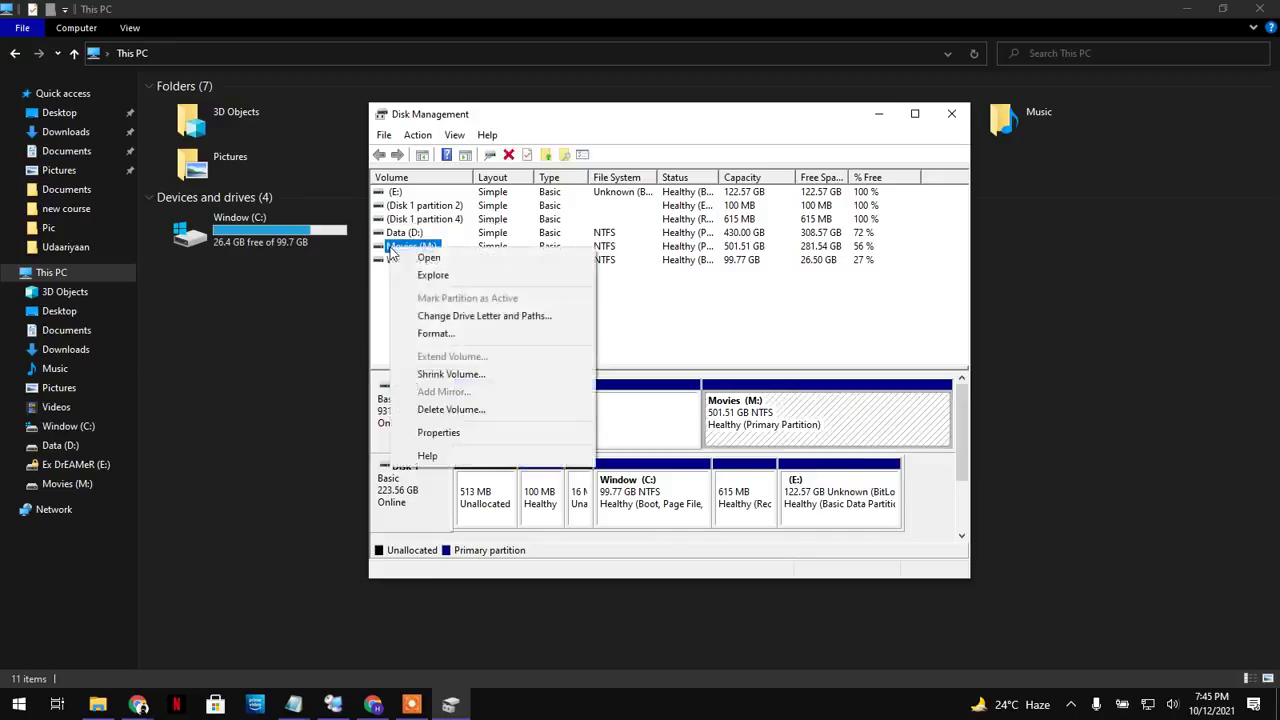
left_click(474, 316)
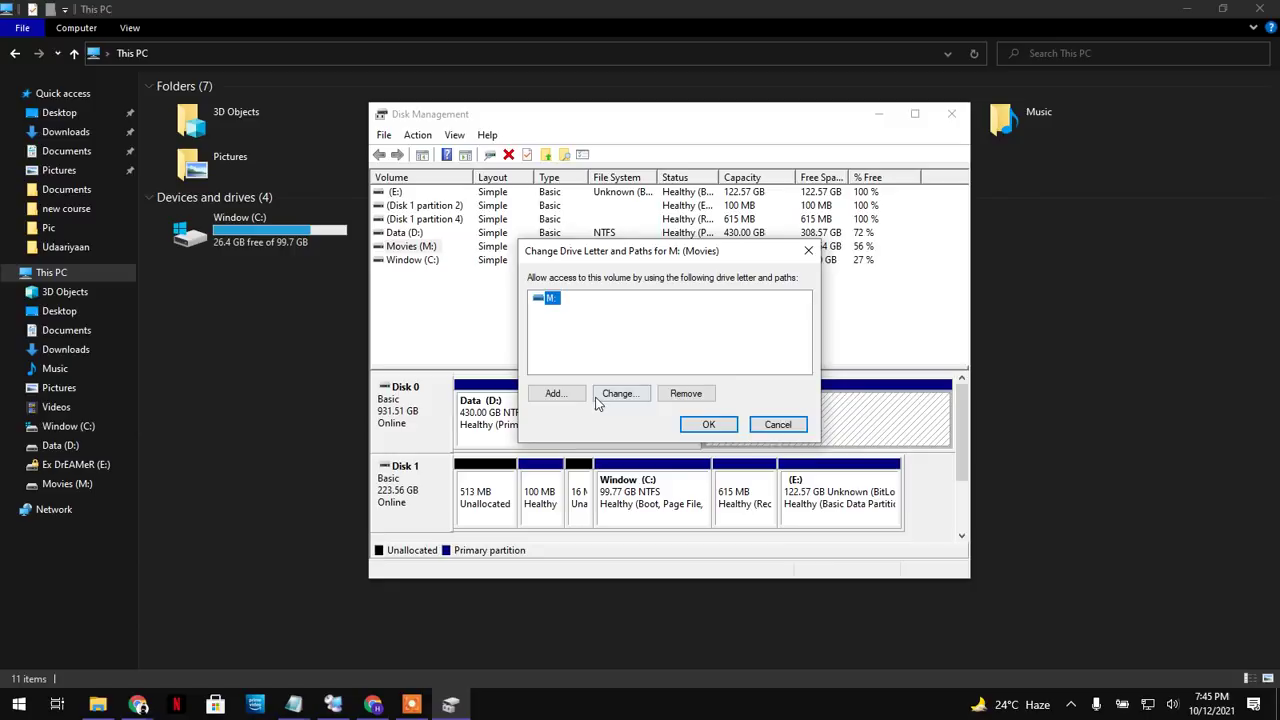
left_click(607, 396)
left_click(805, 323)
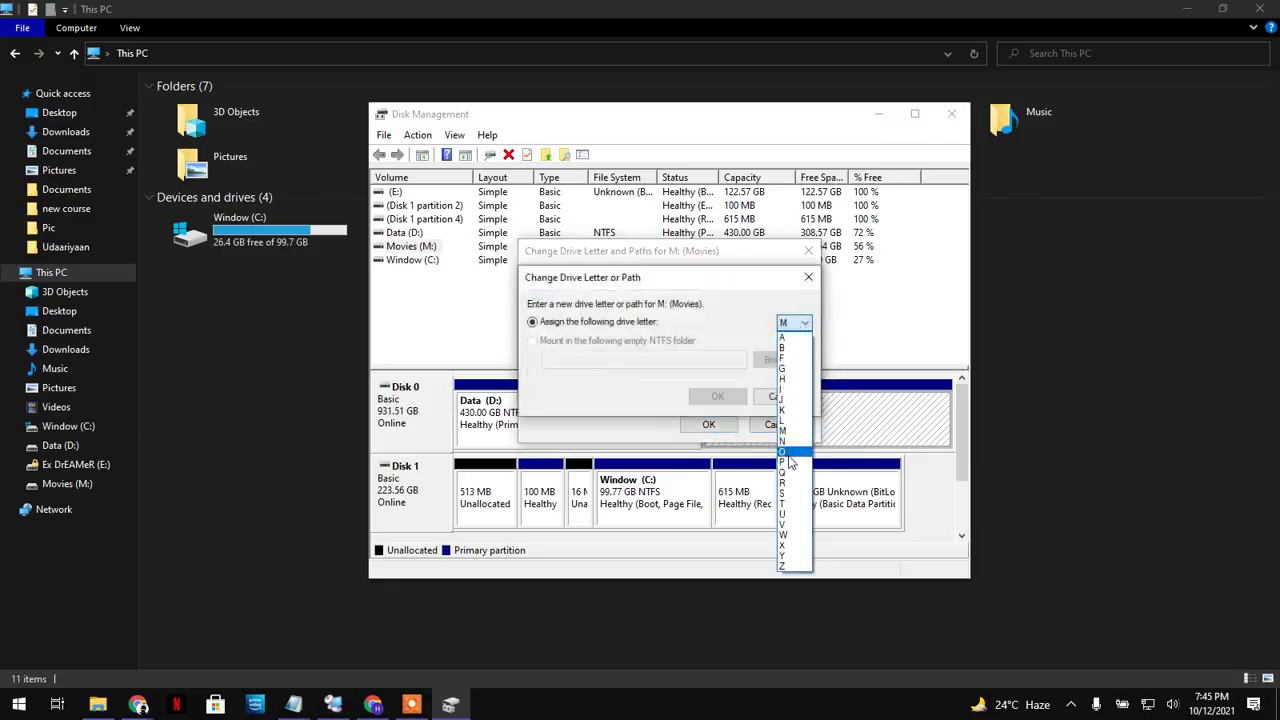
left_click(790, 358)
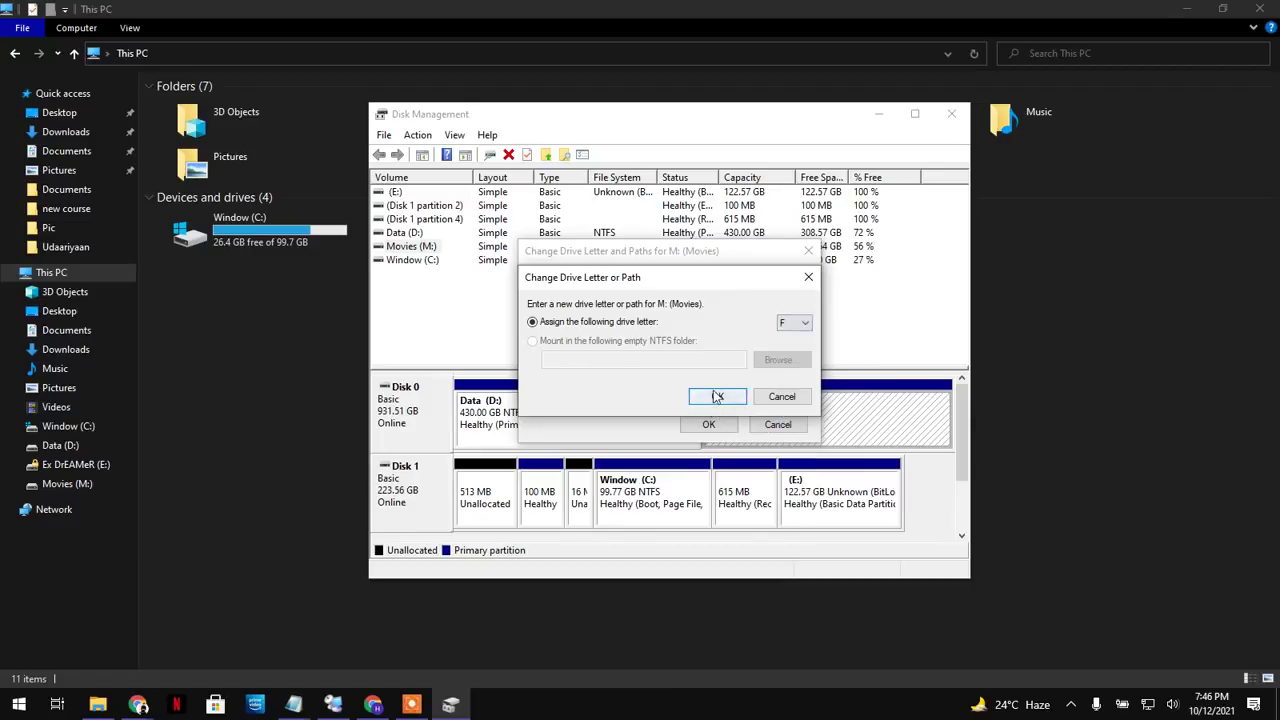
left_click(716, 397)
left_click(688, 409)
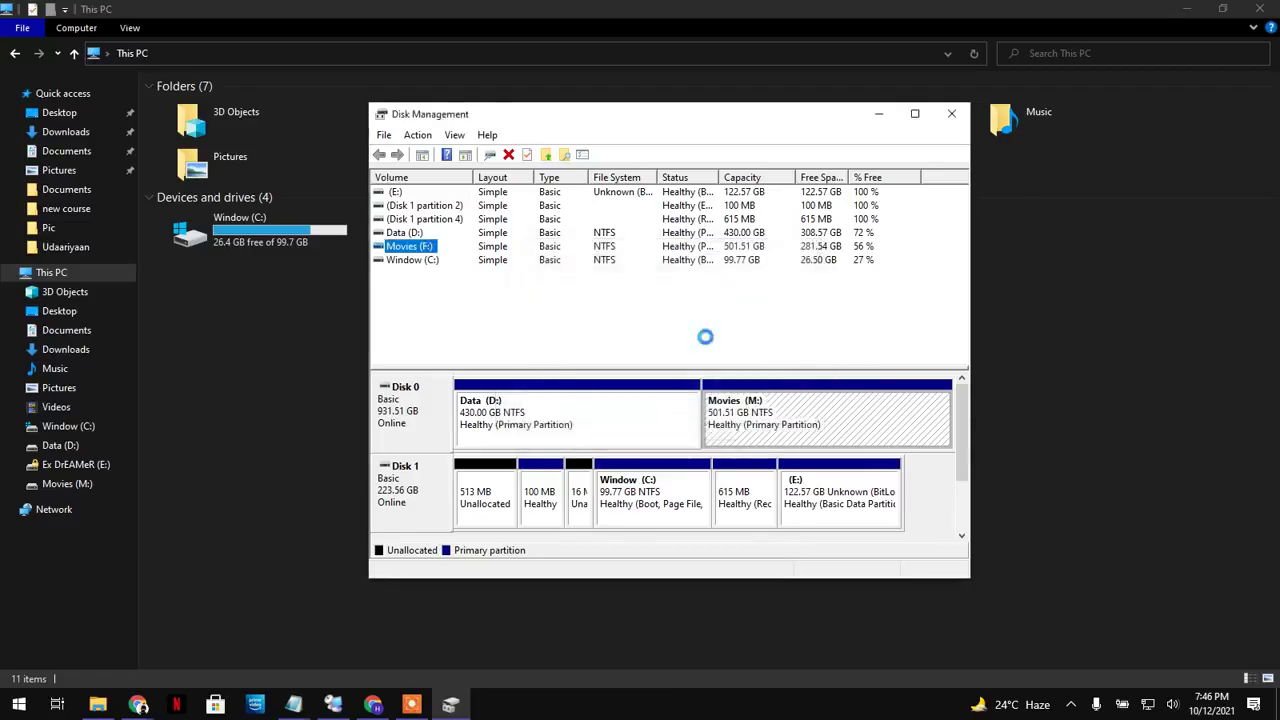
left_click(877, 114)
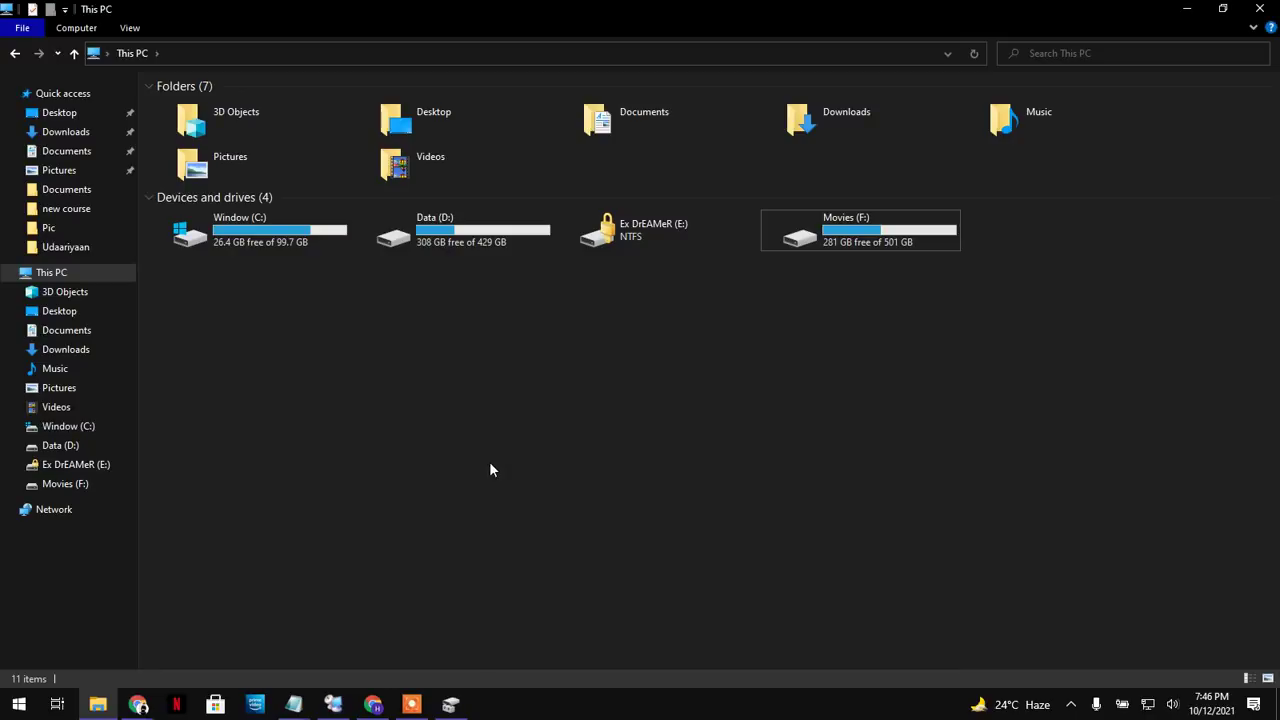
left_click(411, 704)
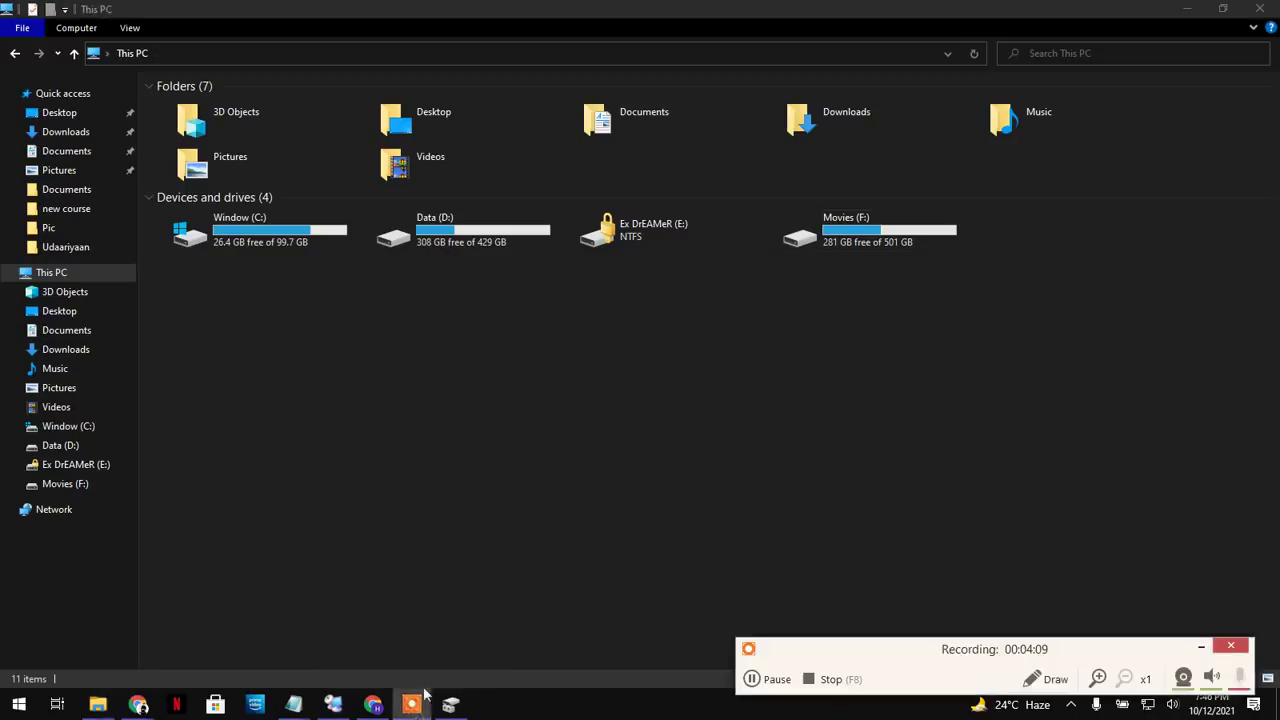
left_click(824, 680)
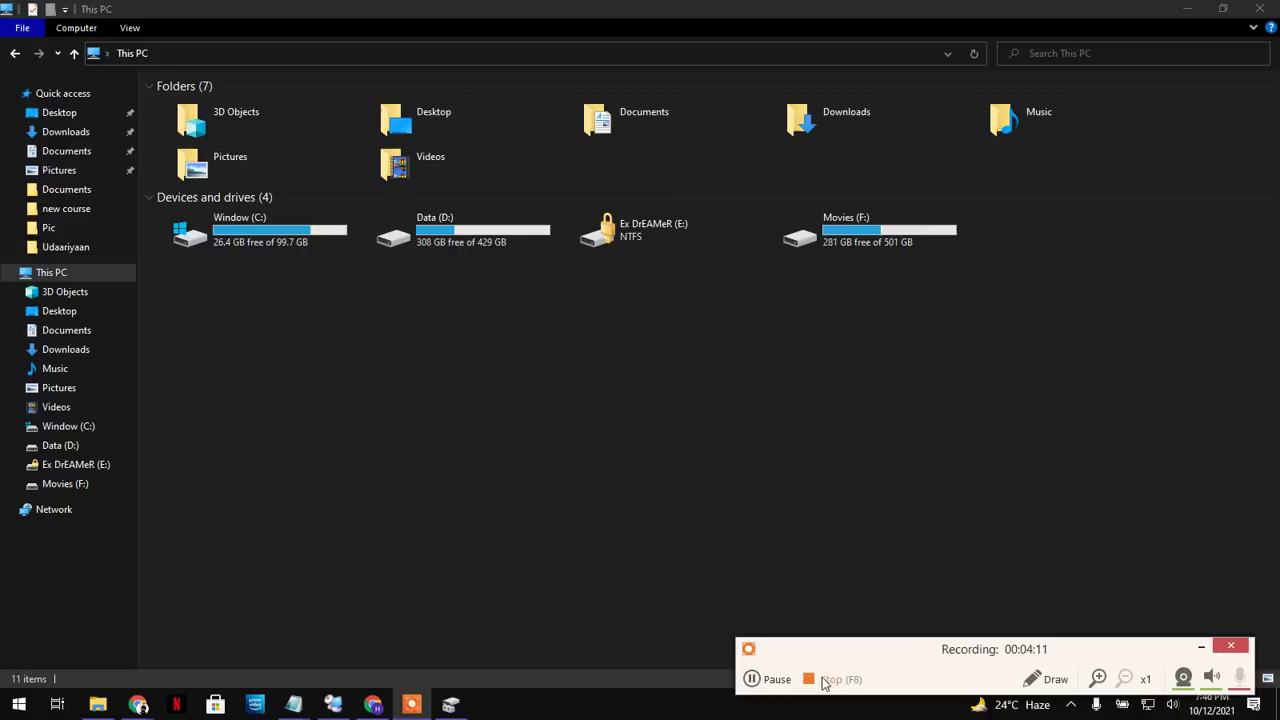